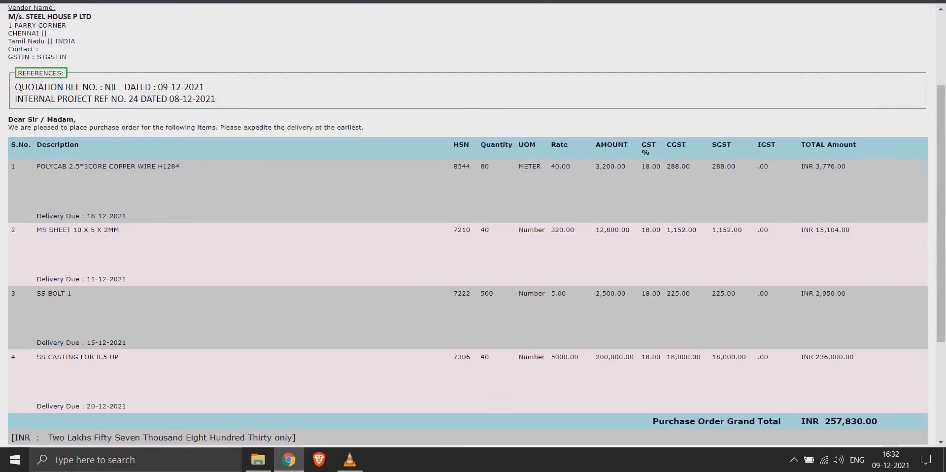
Step: Leave the purchase order view and open the form for creating a new GRN based on our PO
{"action": "scroll", "coordinate": [473, 226], "scroll_direction": "up", "scroll_amount": 5}
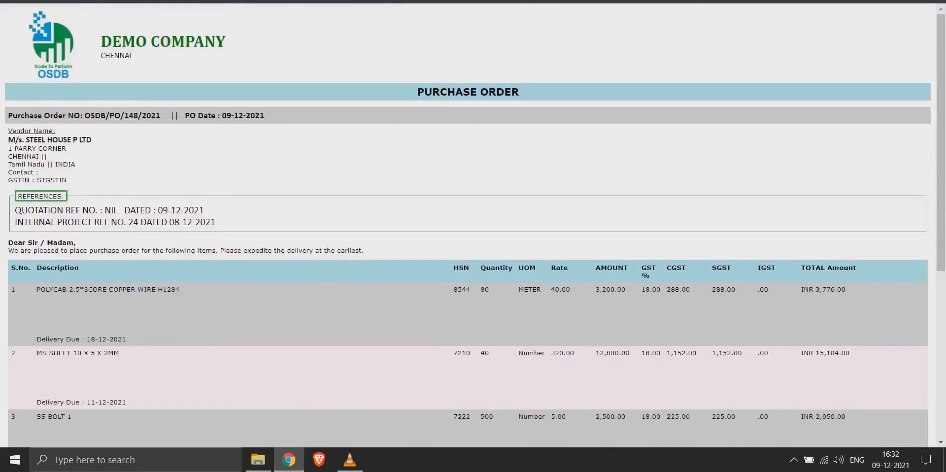
{"action": "key", "text": "ctrl+w"}
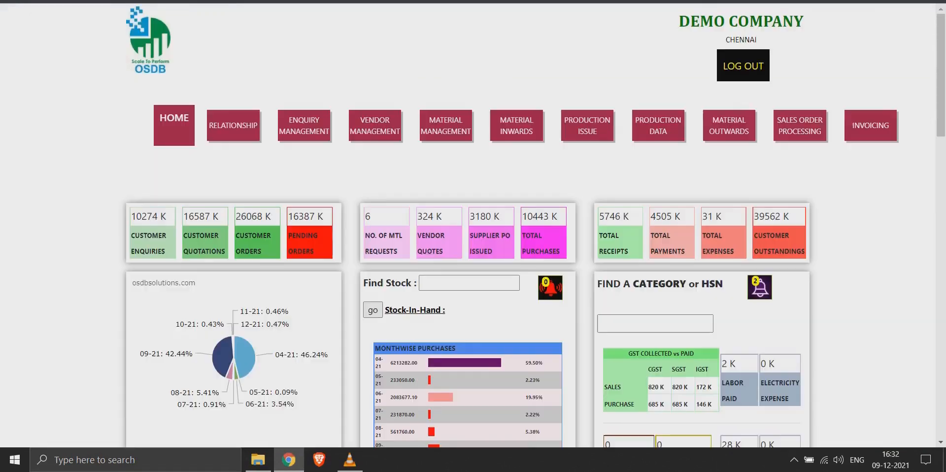
{"action": "mouse_move", "coordinate": [517, 126]}
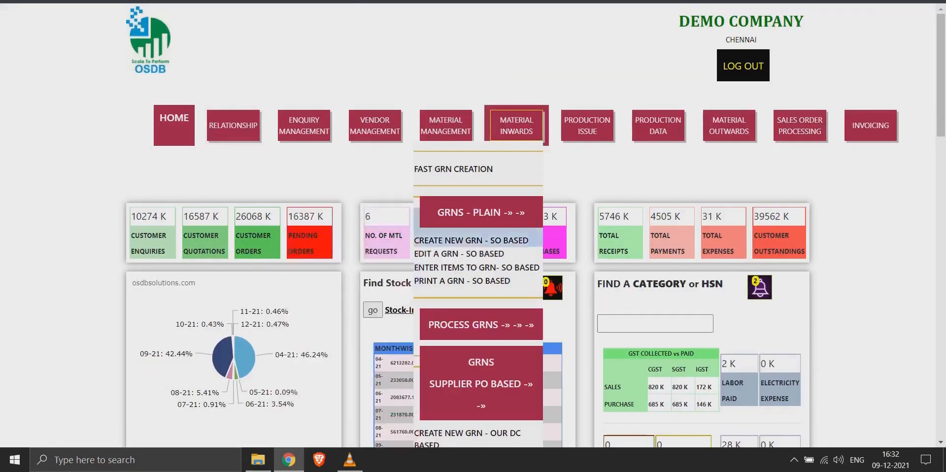
{"action": "scroll", "coordinate": [485, 273], "scroll_direction": "down", "scroll_amount": 2}
{"action": "mouse_move", "coordinate": [485, 273]}
{"action": "left_click", "coordinate": [352, 334]}
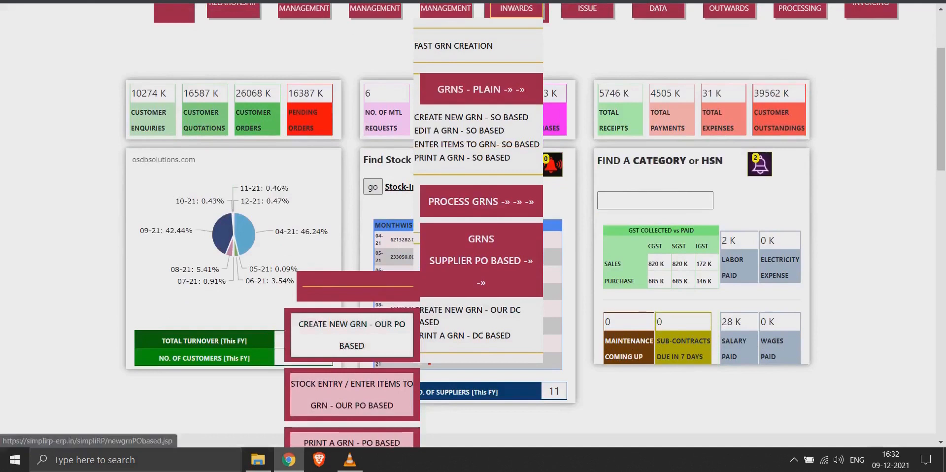
Step: Search the vendors for "steel" and select STEEL HOUSE P LTD as the vendor of the new GRN
{"action": "left_click", "coordinate": [142, 101]}
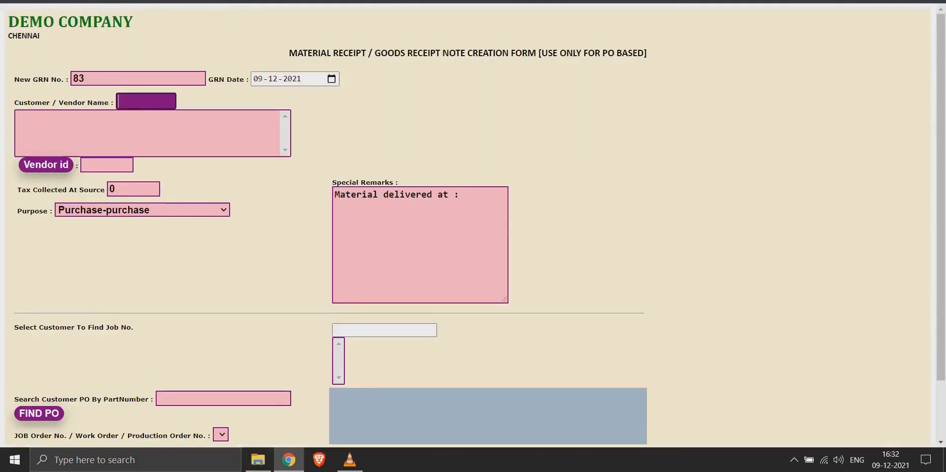
{"action": "type", "text": "steel"}
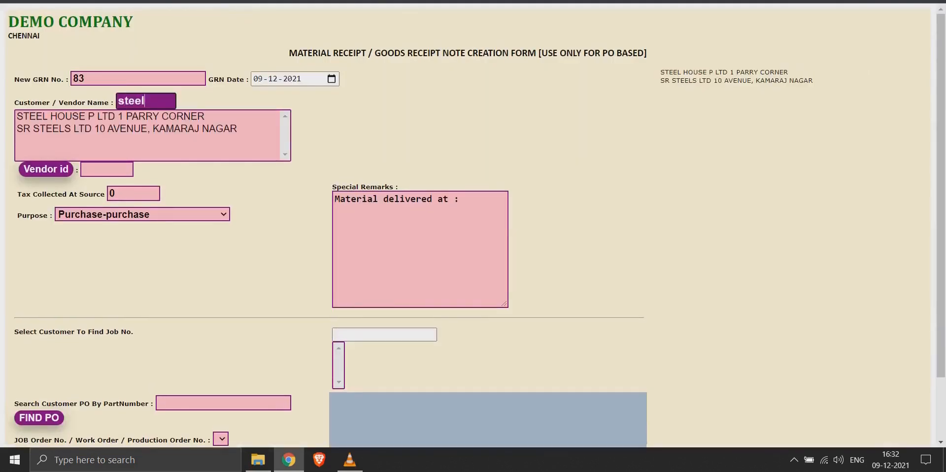
{"action": "left_click", "coordinate": [142, 116]}
{"action": "key", "text": "Tab"}
{"action": "key", "text": "Tab"}
{"action": "key", "text": "Tab"}
{"action": "key", "text": "Tab"}
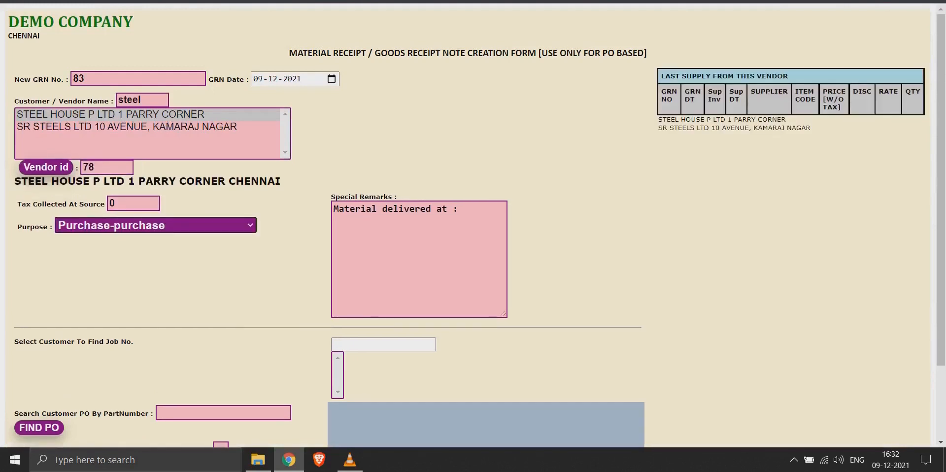
{"action": "key", "text": "space"}
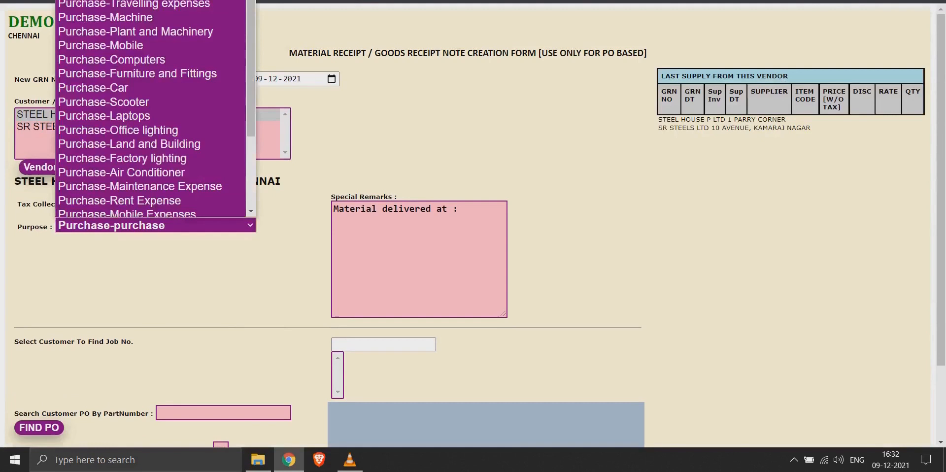
{"action": "key", "text": "Escape"}
{"action": "key", "text": "space"}
{"action": "key", "text": "Escape"}
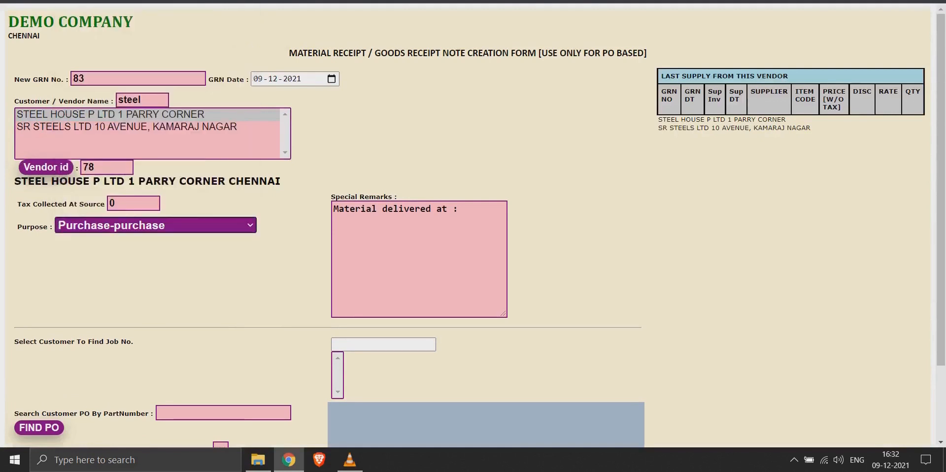
{"action": "key", "text": "shift+Tab"}
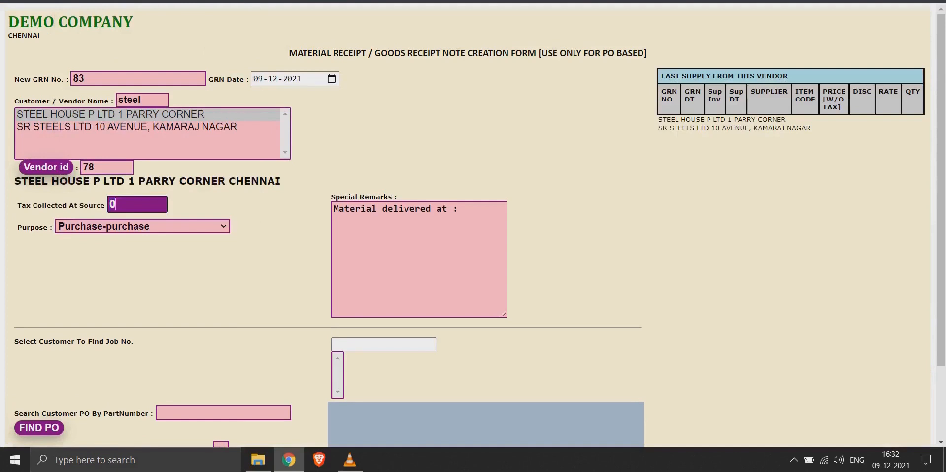
{"action": "key", "text": "Tab"}
Step: Replace the GRN's special remarks with "Delivery at godown"
{"action": "key", "text": "Tab"}
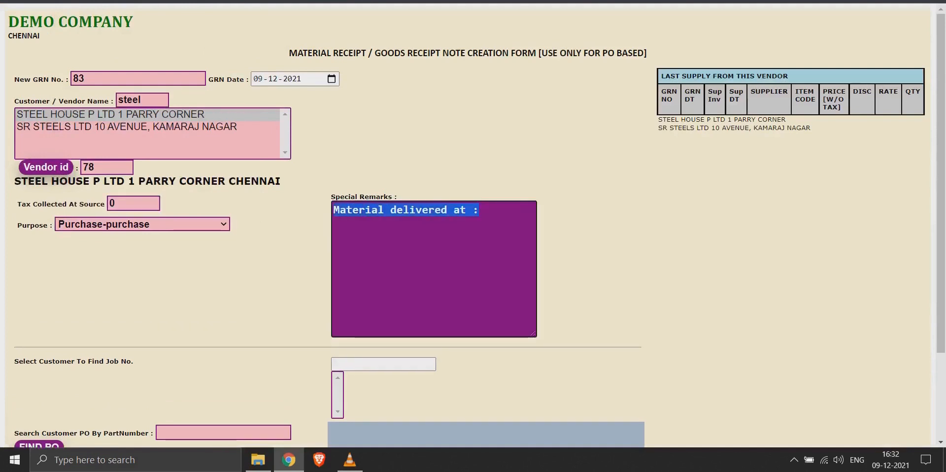
{"action": "key", "text": "BackSpace"}
{"action": "type", "text": "De"}
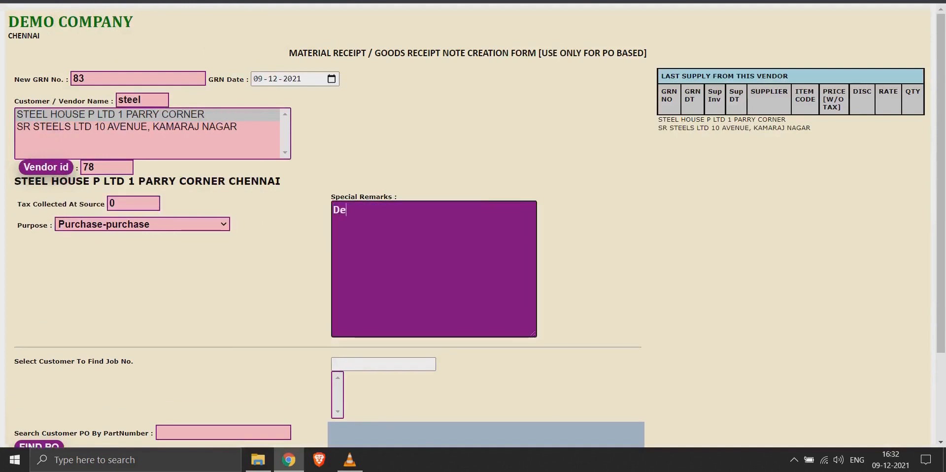
{"action": "type", "text": "livery at godown"}
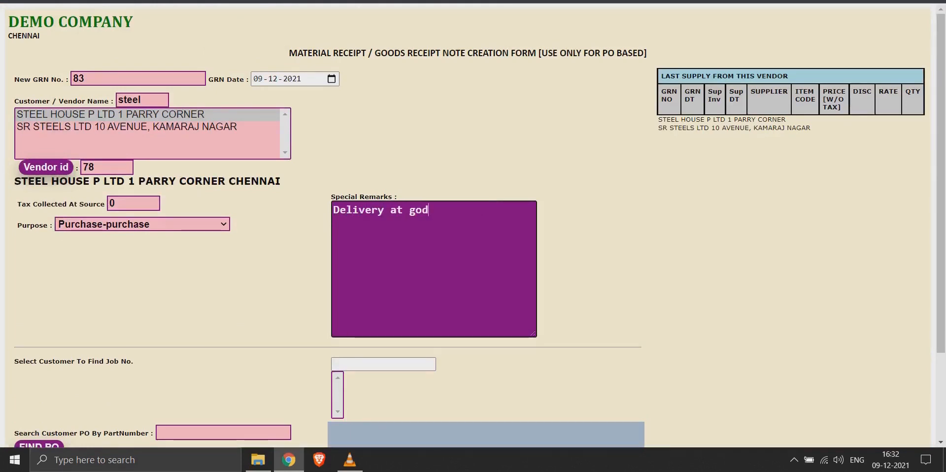
Step: Find the customer for the job number with "arti" and select ARTIC INTERNATIONAL LTD
{"action": "key", "text": "Tab"}
{"action": "type", "text": "arti"}
{"action": "key", "text": "Tab"}
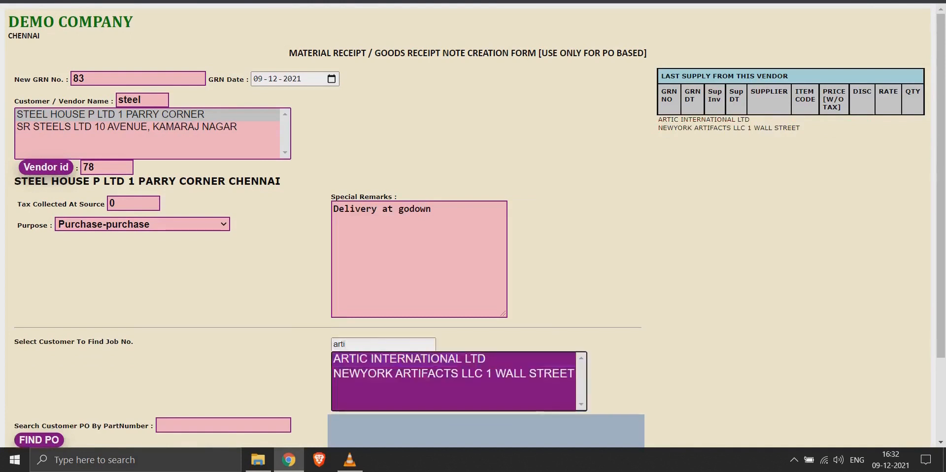
{"action": "key", "text": "Tab"}
Step: Select the customer's sales order dated 08-12-2021 as the job order for the GRN
{"action": "key", "text": "Tab"}
{"action": "key", "text": "Tab"}
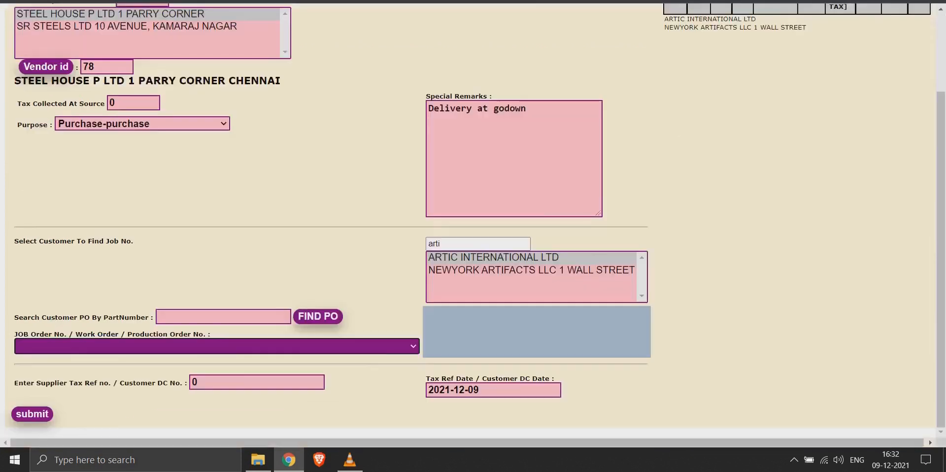
{"action": "key", "text": "Down"}
{"action": "key", "text": "Down"}
{"action": "key", "text": "Down"}
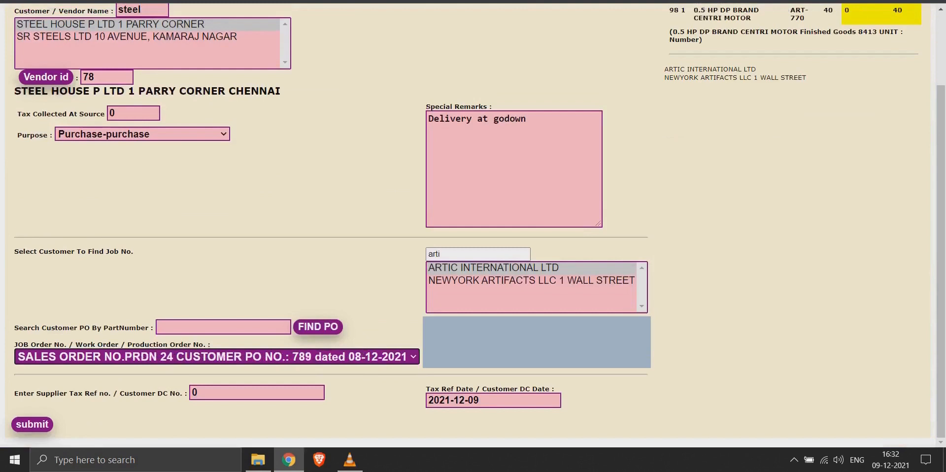
{"action": "key", "text": "Return"}
{"action": "key", "text": "Return"}
Step: Enter the supplier tax reference number and submit the GRN
{"action": "key", "text": "Tab"}
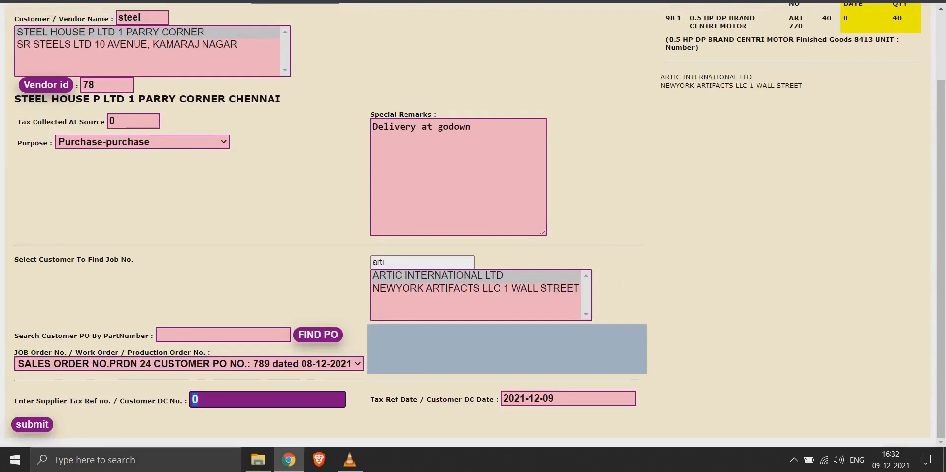
{"action": "type", "text": "76847"}
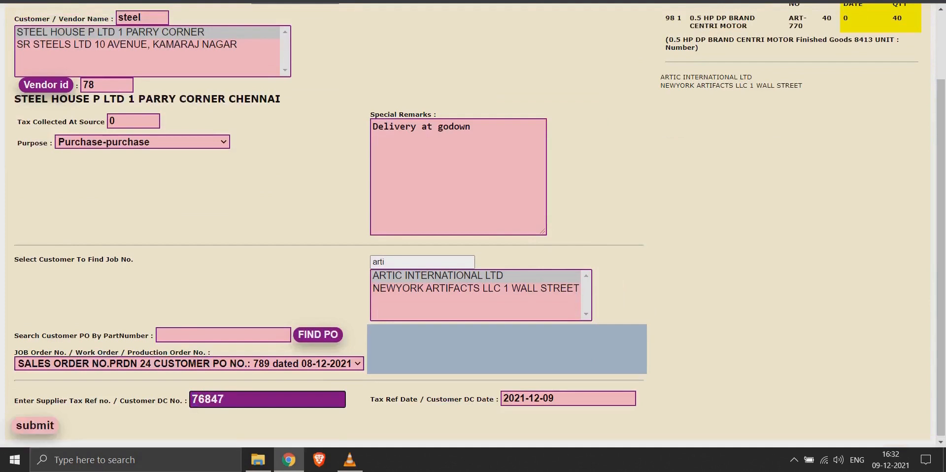
{"action": "left_click", "coordinate": [33, 425]}
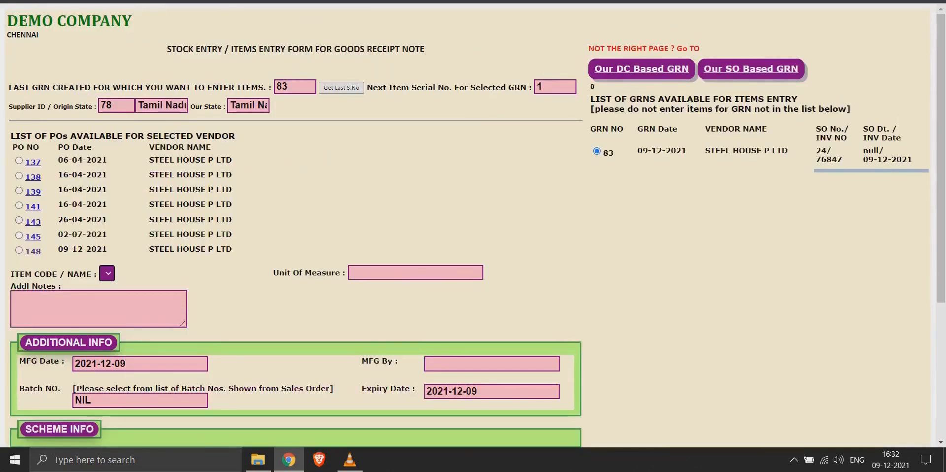
Step: View the vendor's purchase order dated 09-12-2021, return to the item entry form and select that order
{"action": "left_click", "coordinate": [33, 251]}
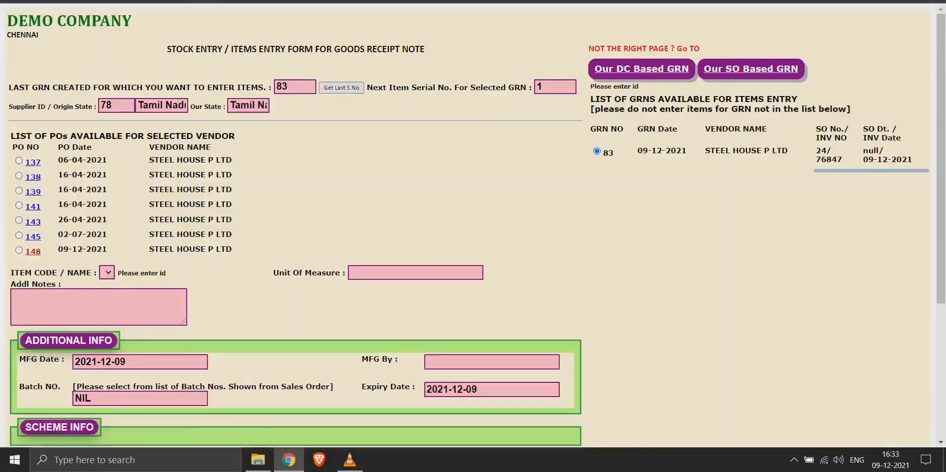
{"action": "scroll", "coordinate": [468, 247], "scroll_direction": "down", "scroll_amount": 5}
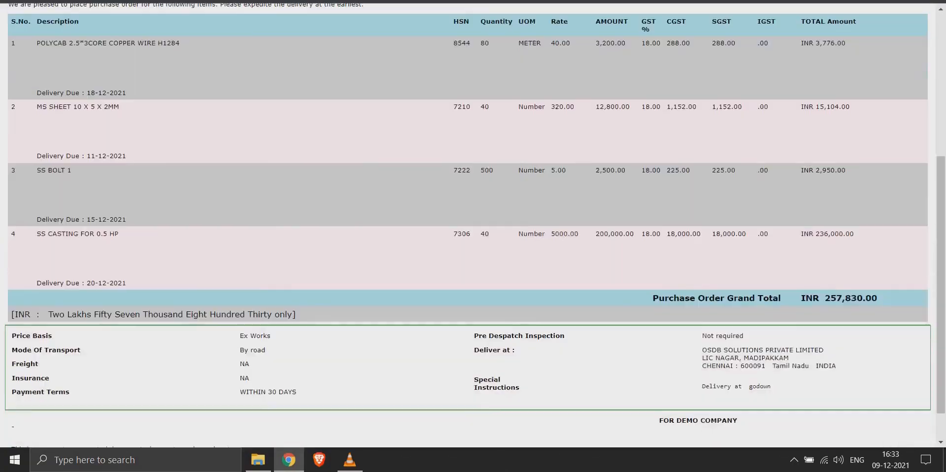
{"action": "scroll", "coordinate": [468, 221], "scroll_direction": "up", "scroll_amount": 5}
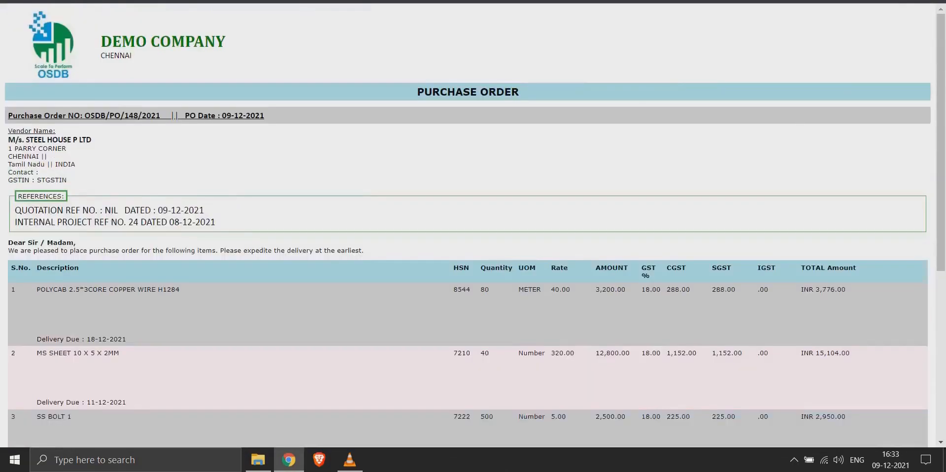
{"action": "left_click_drag", "start_coordinate": [142, 115], "coordinate": [124, 116]}
{"action": "key", "text": "ctrl+w"}
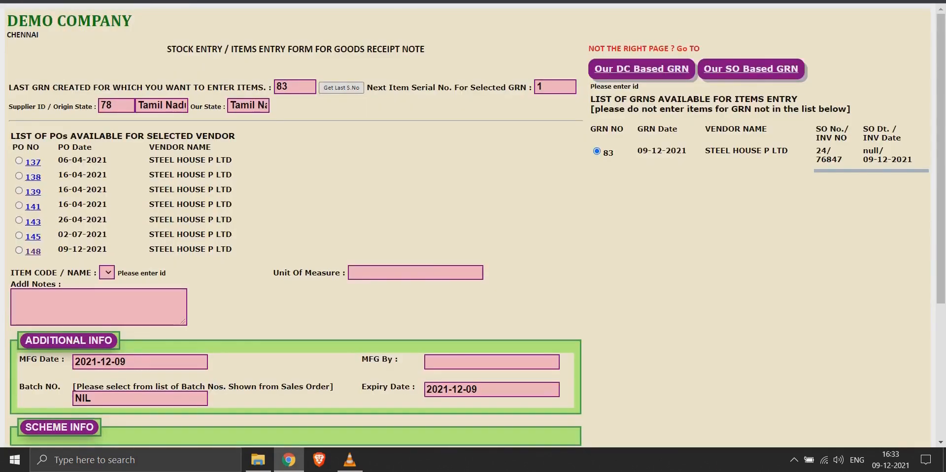
{"action": "left_click", "coordinate": [19, 250]}
Step: Choose MS SHEET 10 X 5 X 2MM as the item and load its unit of measure and buying price
{"action": "left_click", "coordinate": [194, 272]}
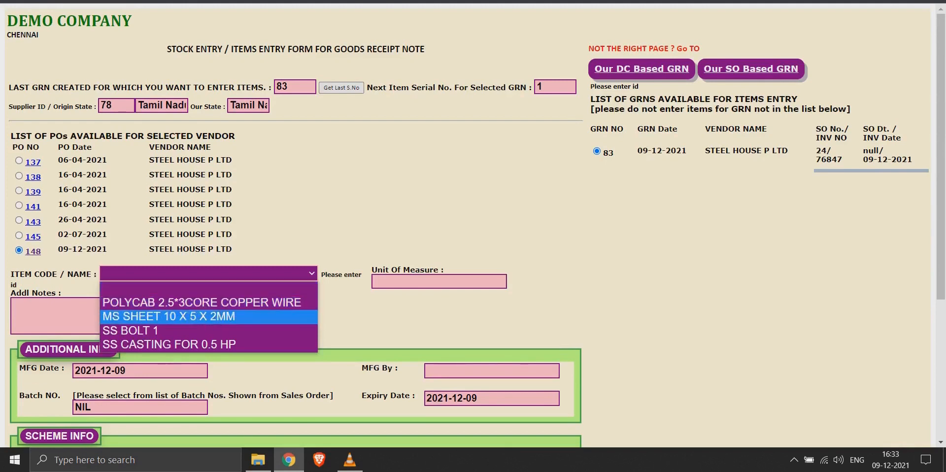
{"action": "left_click", "coordinate": [194, 317]}
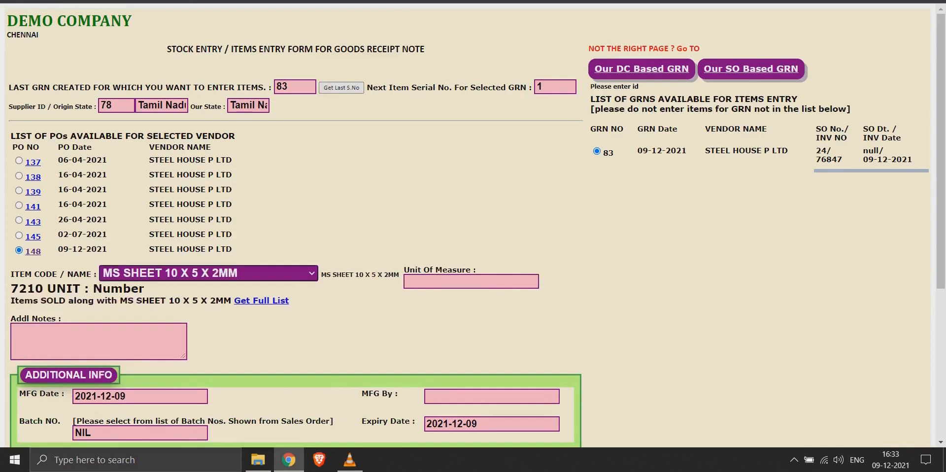
{"action": "key", "text": "Tab"}
{"action": "key", "text": "Tab"}
{"action": "key", "text": "Tab"}
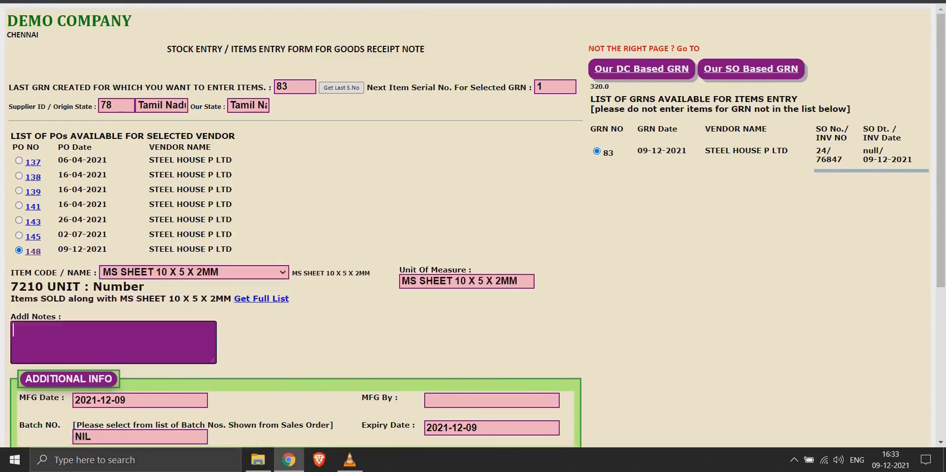
{"action": "key", "text": "Tab"}
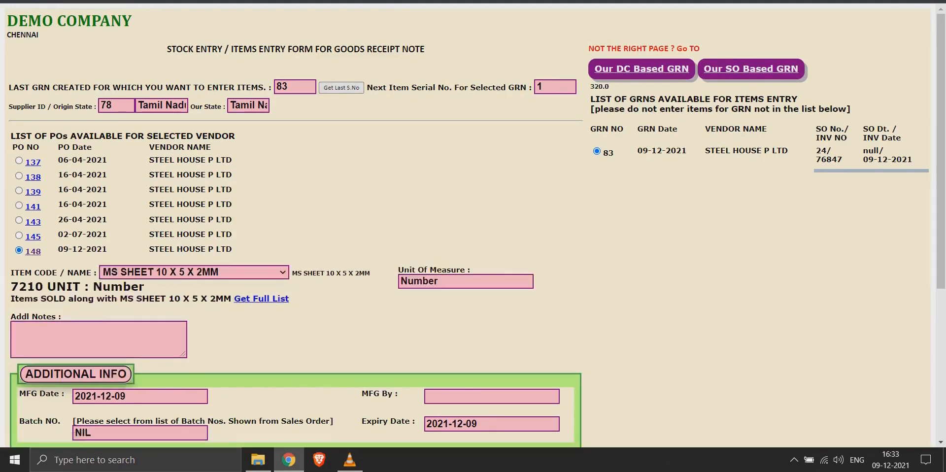
{"action": "scroll", "coordinate": [473, 226], "scroll_direction": "down", "scroll_amount": 2}
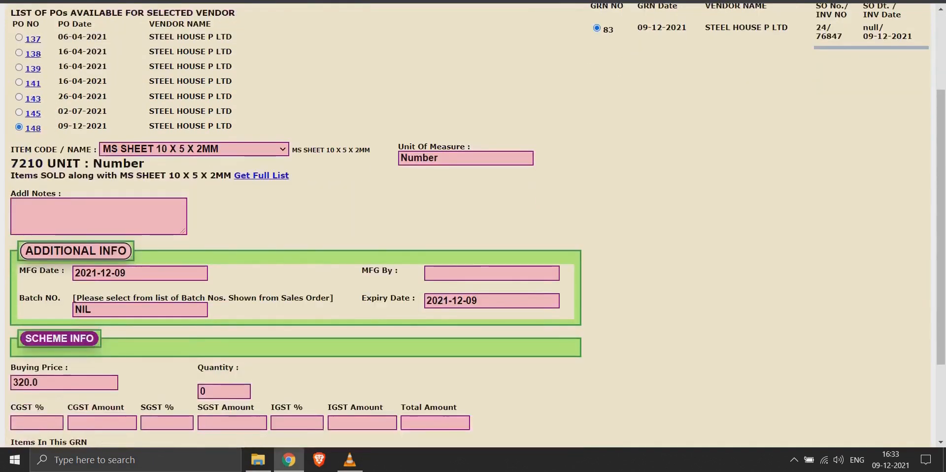
Step: Compare with the purchase order's item list and change the item to POLYCAB 2.5*3CORE COPPER WIRE
{"action": "key", "text": "ctrl+Tab"}
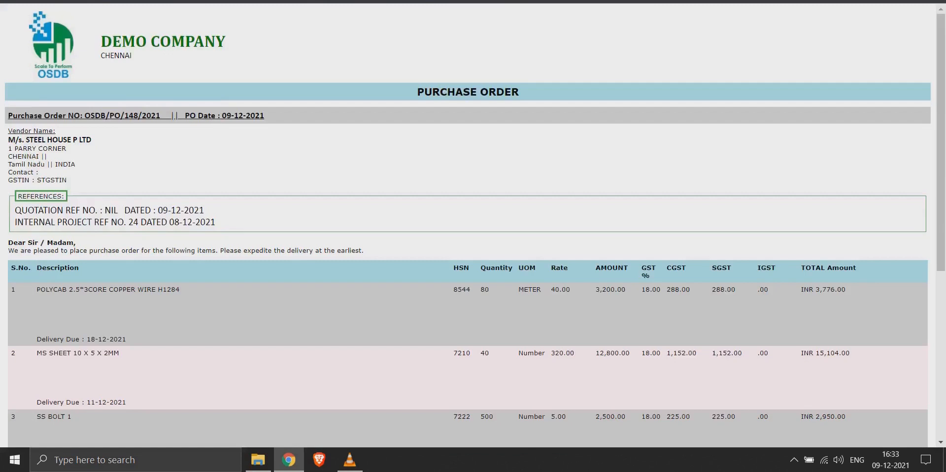
{"action": "key", "text": "ctrl+shift+Tab"}
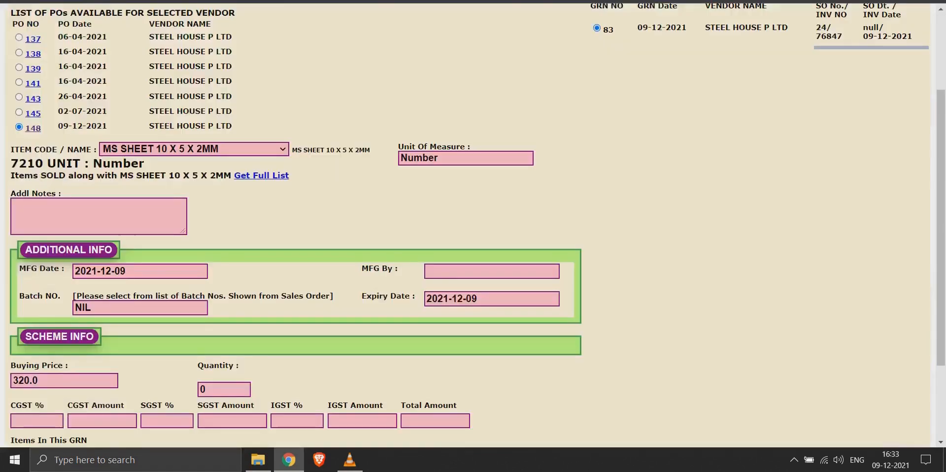
{"action": "left_click", "coordinate": [194, 149]}
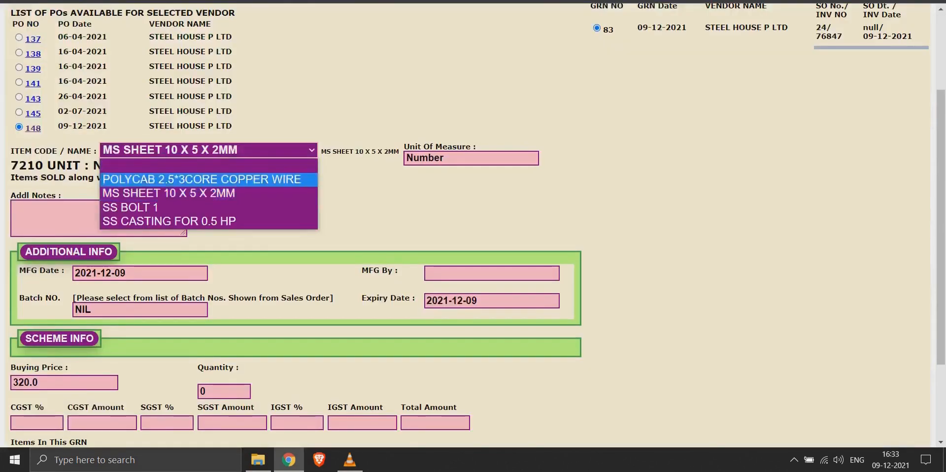
{"action": "left_click", "coordinate": [197, 179]}
{"action": "key", "text": "ctrl+Tab"}
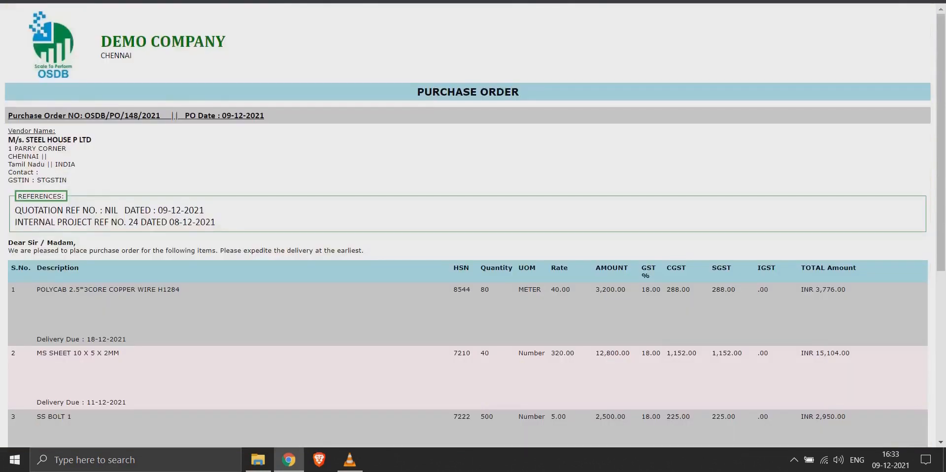
{"action": "key", "text": "ctrl+shift+Tab"}
Step: Replace the item's batch number with ART-770 from the sales order's suggested batches
{"action": "double_click", "coordinate": [85, 310]}
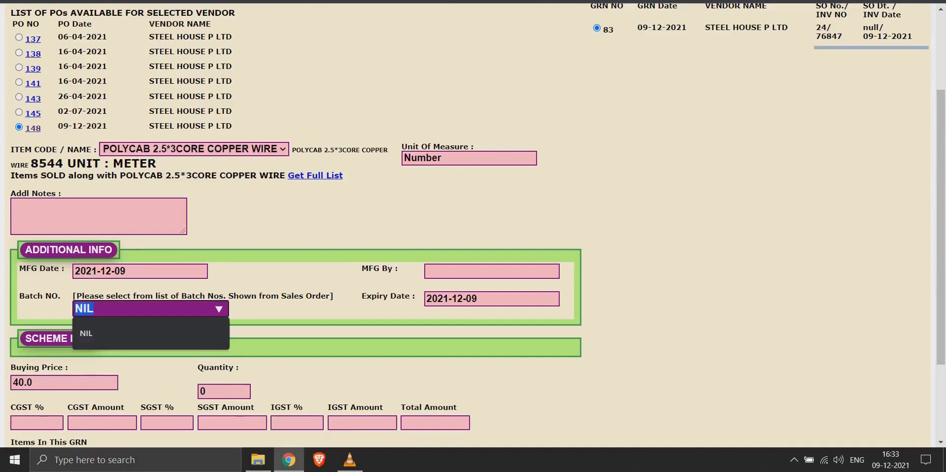
{"action": "key", "text": "BackSpace"}
{"action": "left_click", "coordinate": [276, 312]}
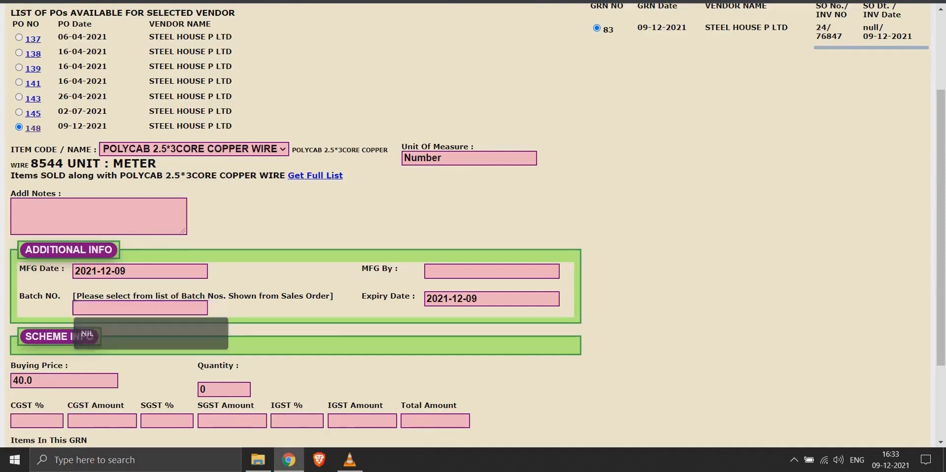
{"action": "left_click", "coordinate": [198, 308]}
{"action": "left_click", "coordinate": [187, 384]}
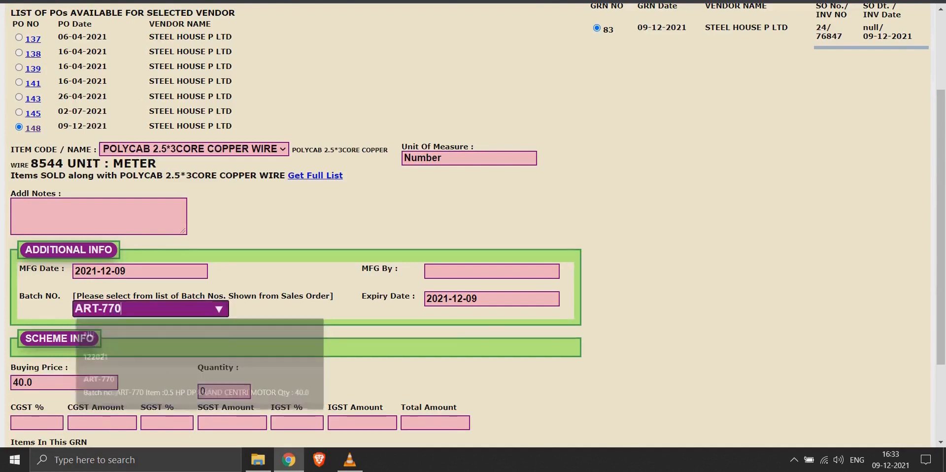
Step: Leave the expiry date and buying price as filled in and set the copper wire's received quantity to 80
{"action": "key", "text": "Tab"}
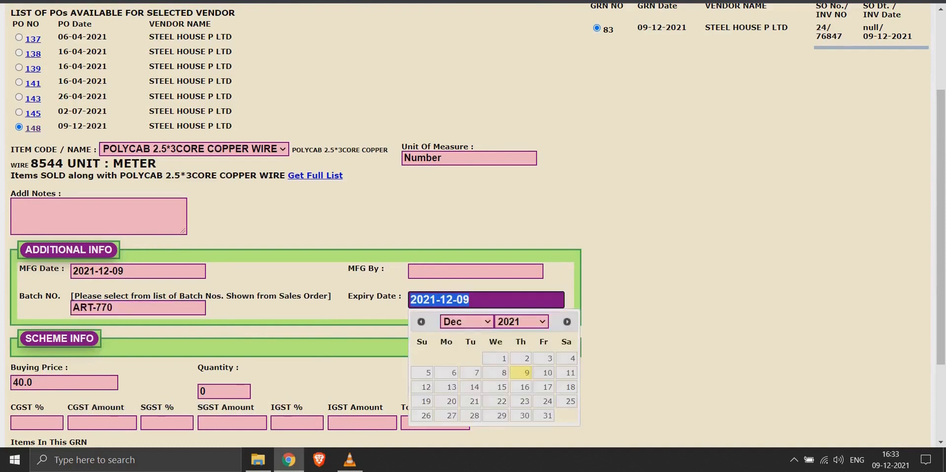
{"action": "key", "text": "Tab"}
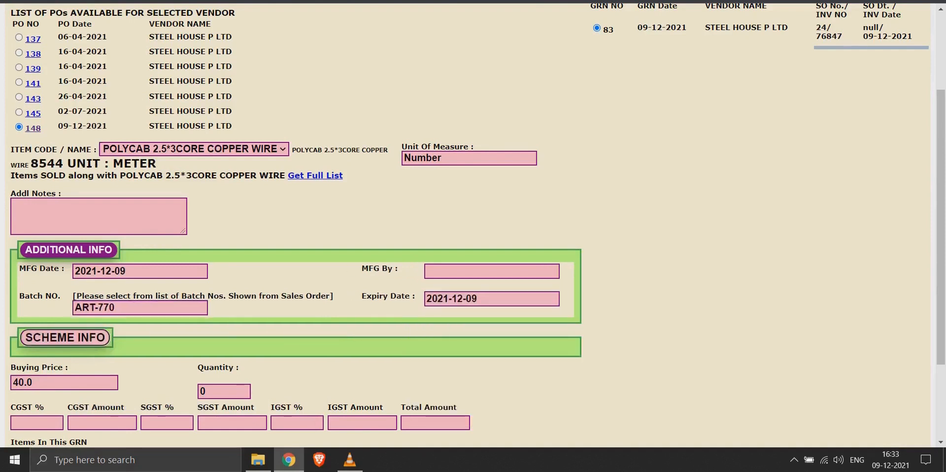
{"action": "key", "text": "Tab"}
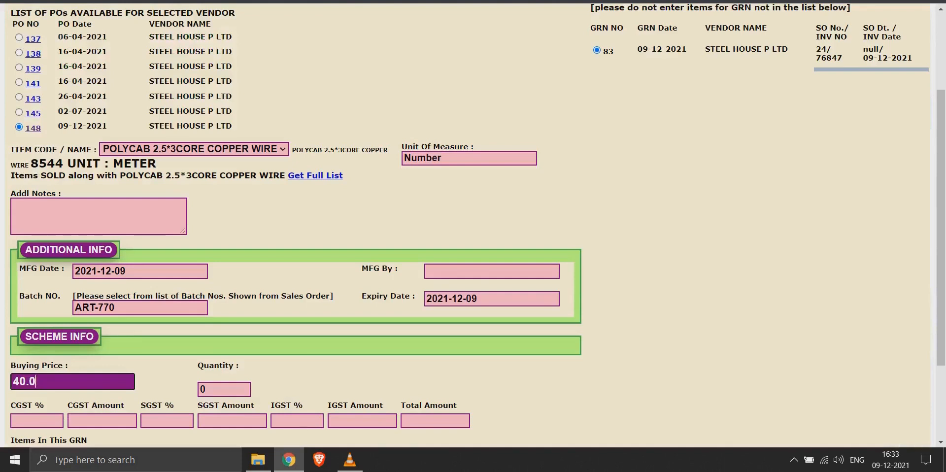
{"action": "key", "text": "Tab"}
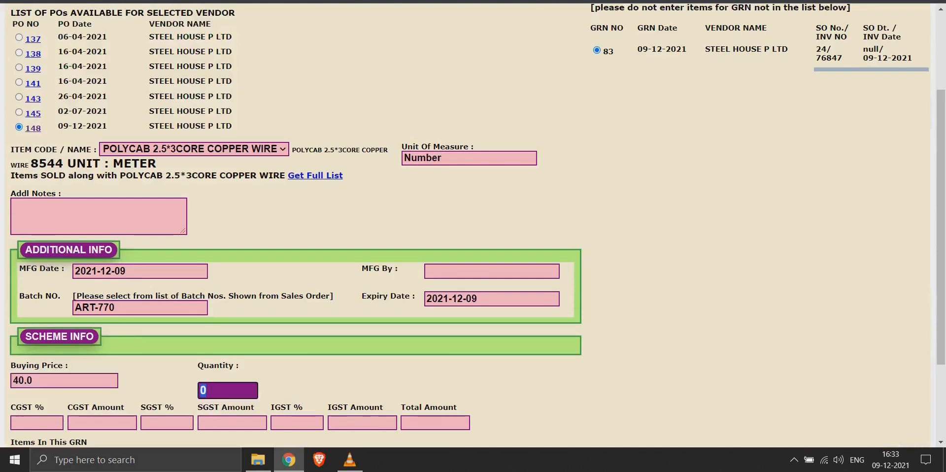
{"action": "type", "text": "80"}
{"action": "scroll", "coordinate": [296, 222], "scroll_direction": "down", "scroll_amount": 2}
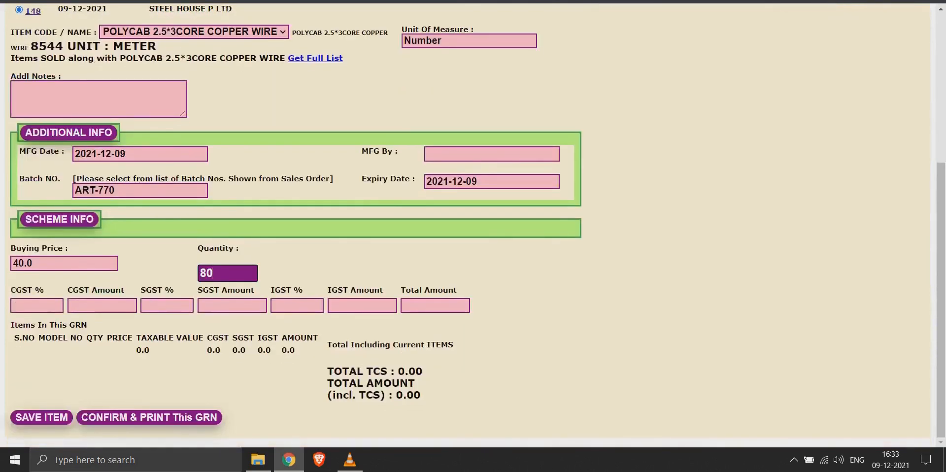
Step: Go through the copper wire's CGST, SGST, IGST and total amount fields to calculate its taxes
{"action": "key", "text": "Tab"}
{"action": "key", "text": "Tab"}
{"action": "key", "text": "Tab"}
{"action": "key", "text": "Tab"}
{"action": "key", "text": "Tab"}
{"action": "key", "text": "Tab"}
{"action": "key", "text": "Tab"}
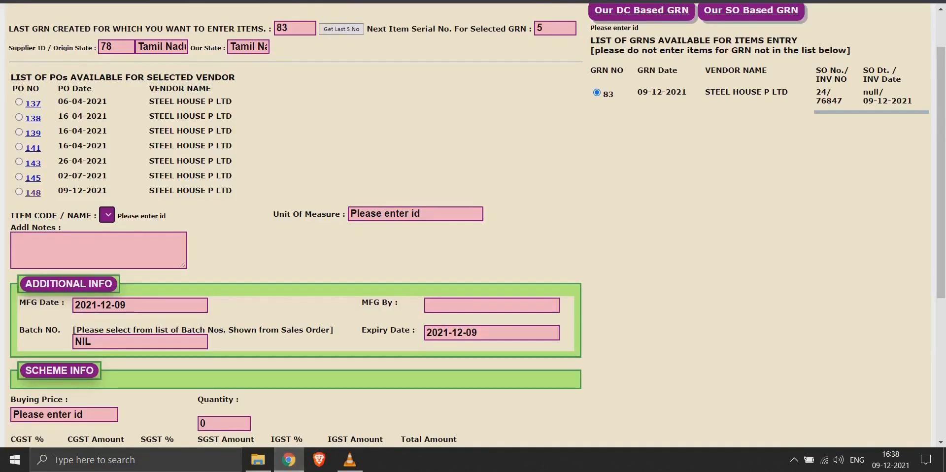
Step: Review the items entered in GRN 83, then confirm and print the goods receipt note
{"action": "scroll", "coordinate": [473, 227], "scroll_direction": "up", "scroll_amount": 1}
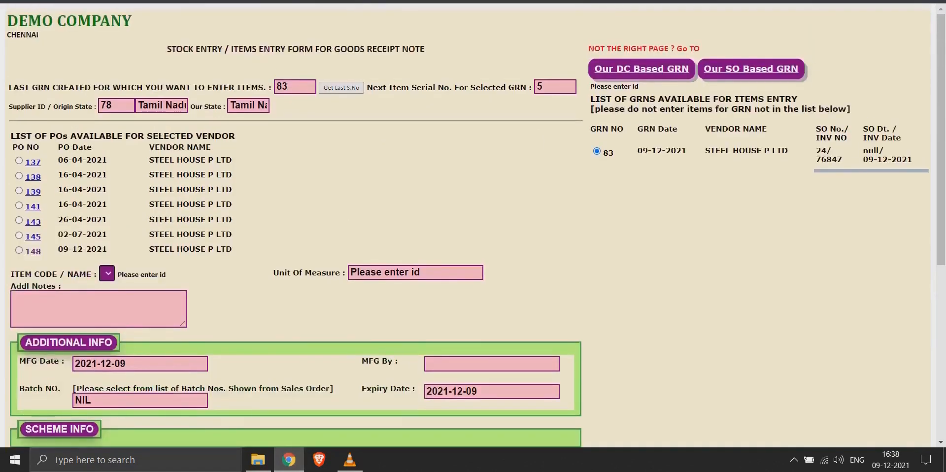
{"action": "scroll", "coordinate": [473, 227], "scroll_direction": "down", "scroll_amount": 5}
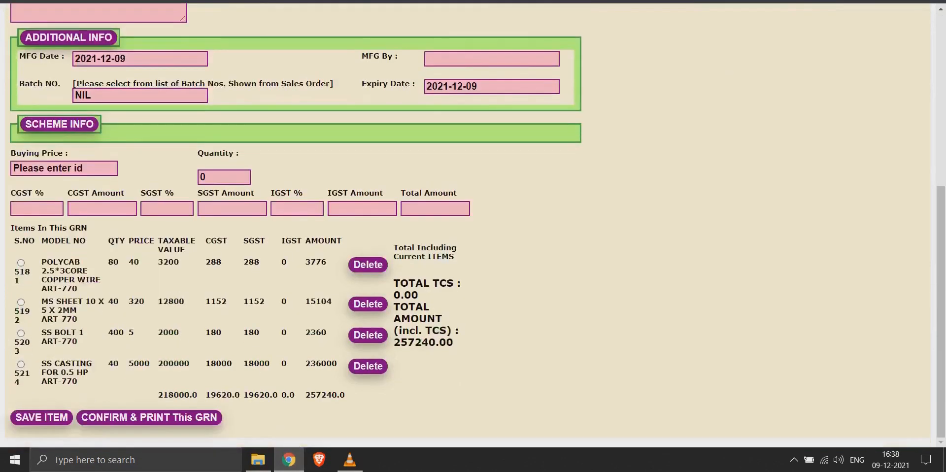
{"action": "scroll", "coordinate": [473, 226], "scroll_direction": "up", "scroll_amount": 5}
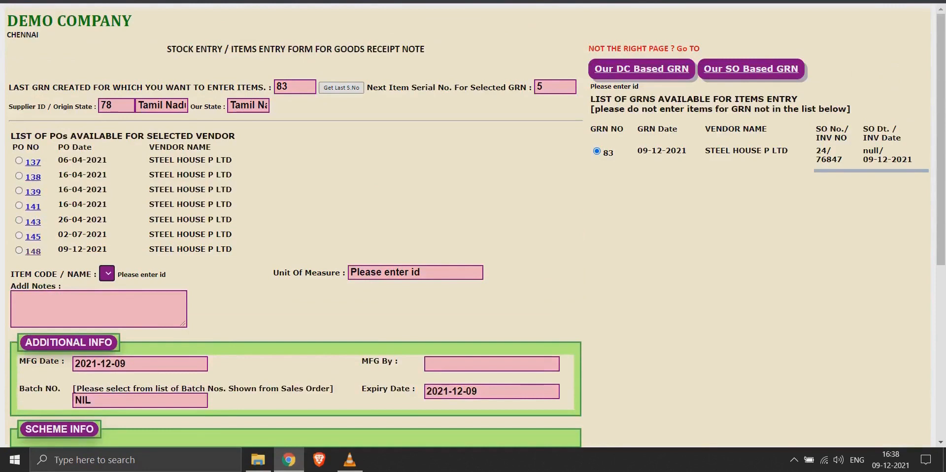
{"action": "scroll", "coordinate": [474, 227], "scroll_direction": "down", "scroll_amount": 5}
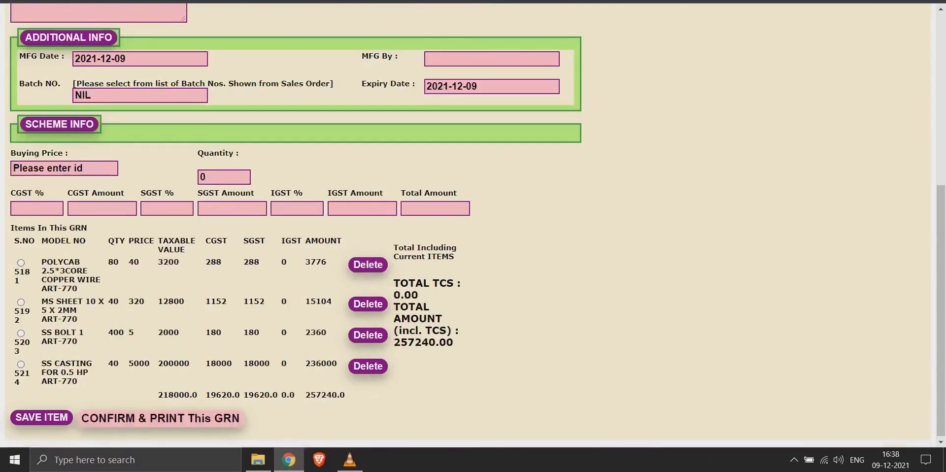
{"action": "left_click", "coordinate": [161, 419]}
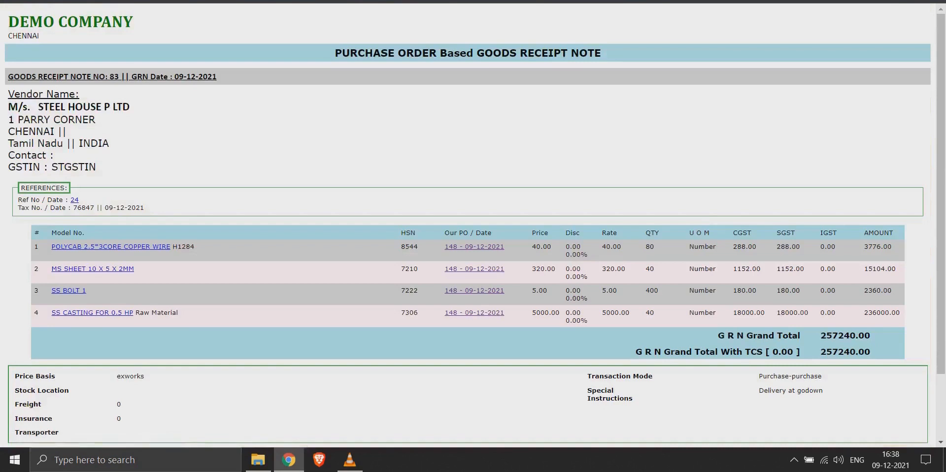
Step: Compare the SS BOLT 1 and MS SHEET 10 X 5 X 2MM lines with the original purchase order and return to the receipt note
{"action": "left_click_drag", "start_coordinate": [88, 291], "coordinate": [51, 291]}
{"action": "left_click", "coordinate": [48, 292]}
{"action": "left_click_drag", "start_coordinate": [134, 269], "coordinate": [50, 269]}
{"action": "left_click", "coordinate": [48, 269]}
{"action": "key", "text": "ctrl+Tab"}
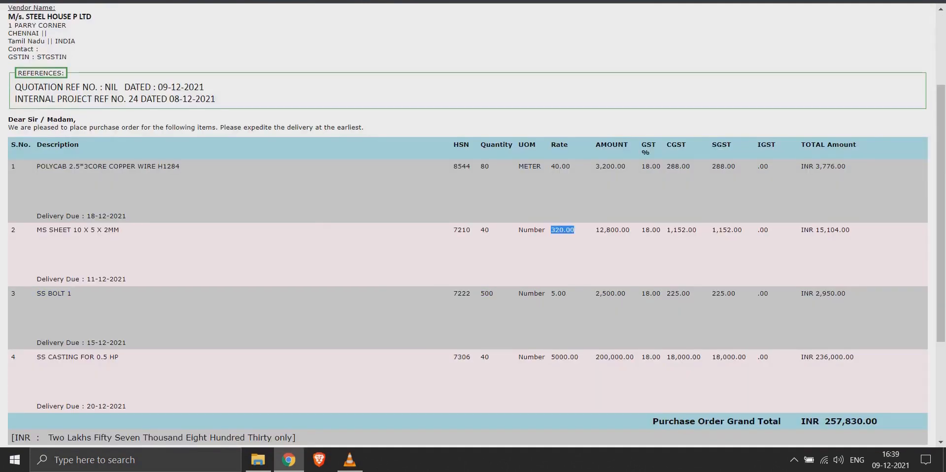
{"action": "left_click", "coordinate": [563, 230]}
{"action": "key", "text": "ctrl+shift+Tab"}
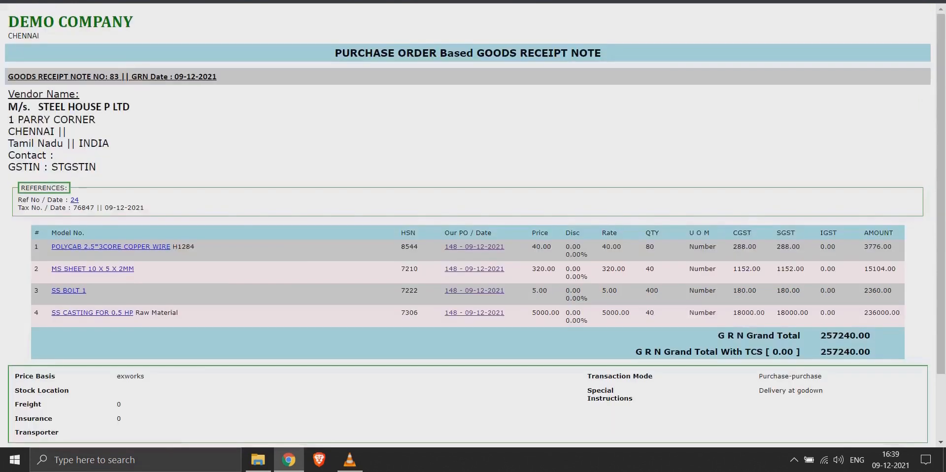
Step: View the barcode labels for MS SHEET 10 X 5 X 2MM, close them and review the rest of the receipt note
{"action": "left_click", "coordinate": [93, 269]}
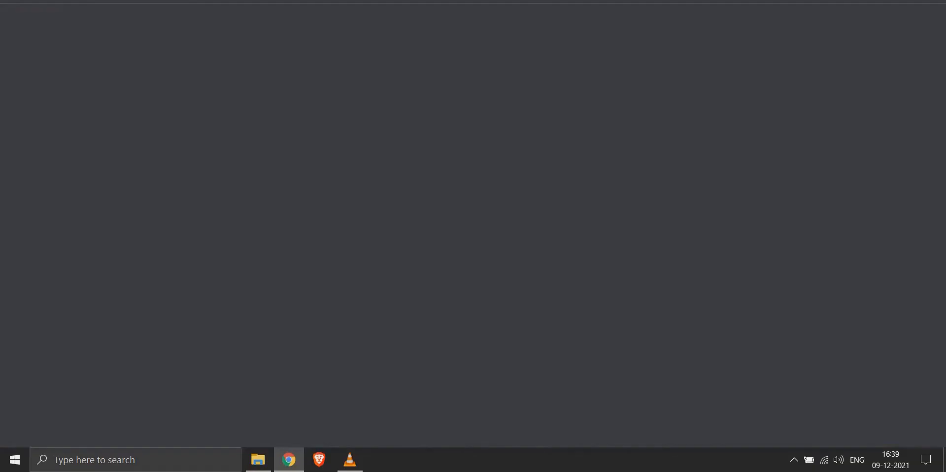
{"action": "scroll", "coordinate": [306, 222], "scroll_direction": "down", "scroll_amount": 15}
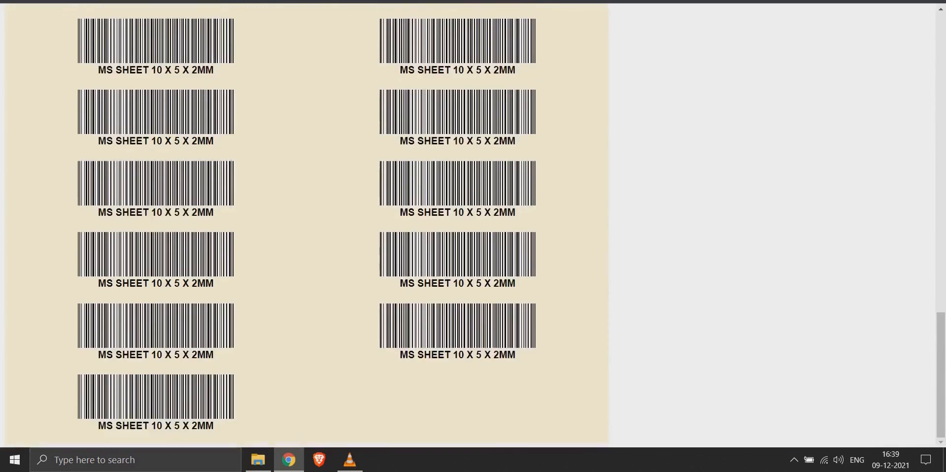
{"action": "key", "text": "ctrl+w"}
{"action": "scroll", "coordinate": [473, 222], "scroll_direction": "down", "scroll_amount": 3}
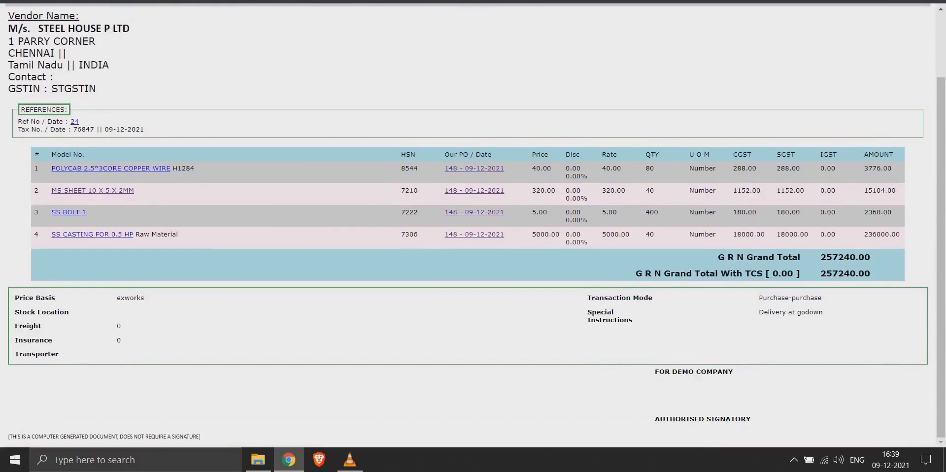
{"action": "scroll", "coordinate": [473, 222], "scroll_direction": "up", "scroll_amount": 3}
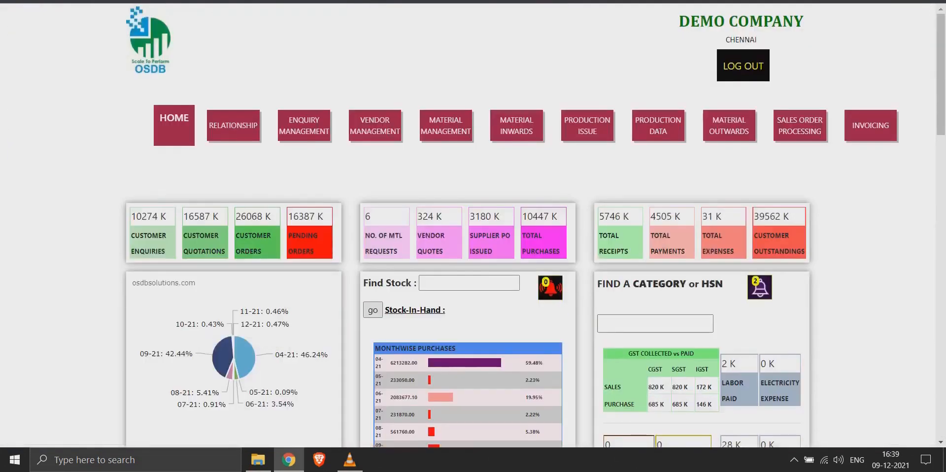
Step: Open the stock entry form for entering items to a plain GRN
{"action": "mouse_move", "coordinate": [517, 126]}
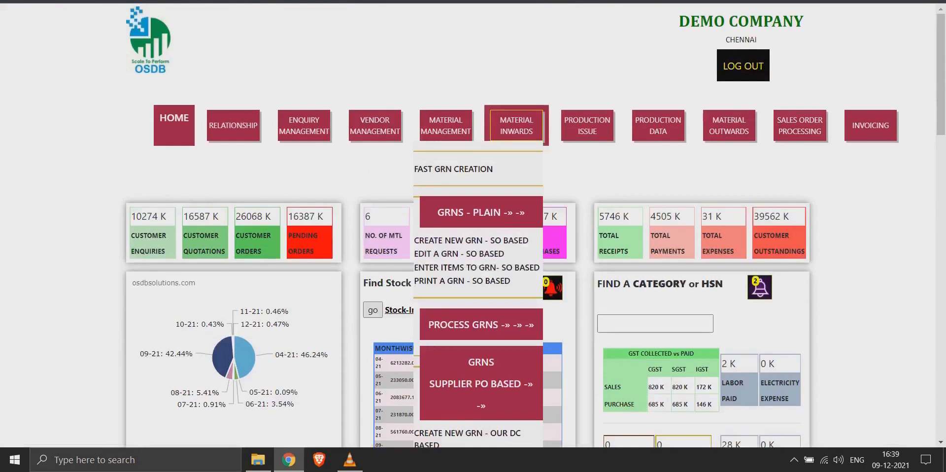
{"action": "scroll", "coordinate": [517, 126], "scroll_direction": "down", "scroll_amount": 2}
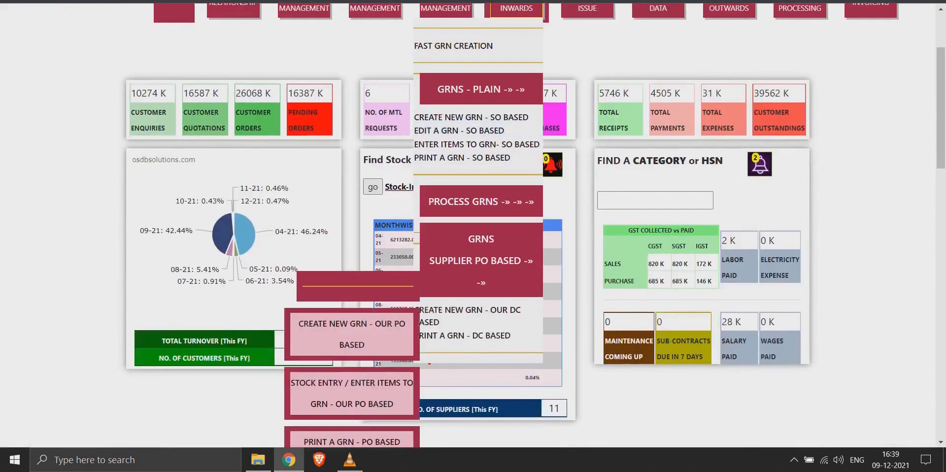
{"action": "mouse_move", "coordinate": [481, 89]}
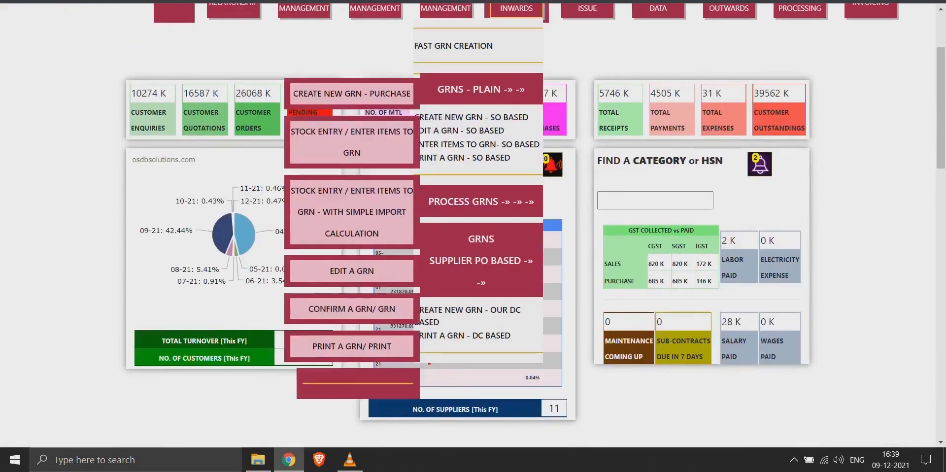
{"action": "left_click", "coordinate": [352, 143]}
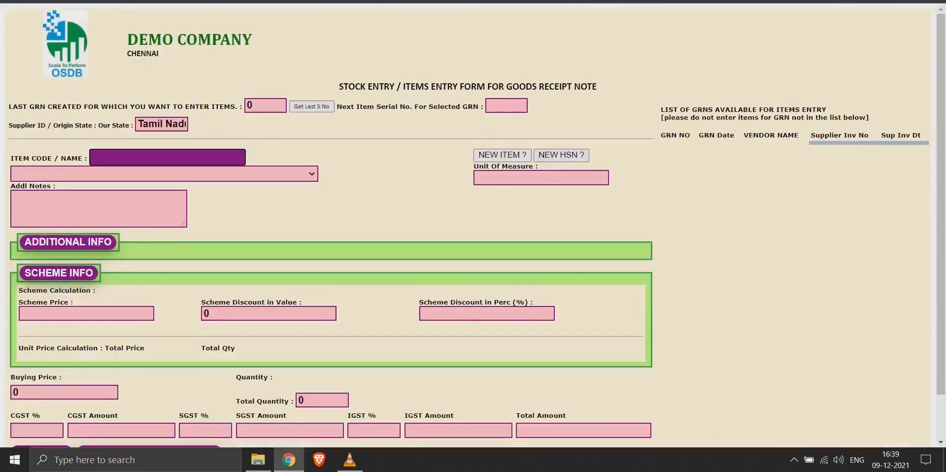
Step: Find "ms sh", choose MS SHEET 10 X 5 X 2MM as the item and load its unit of measure and buying price
{"action": "type", "text": "ms sh"}
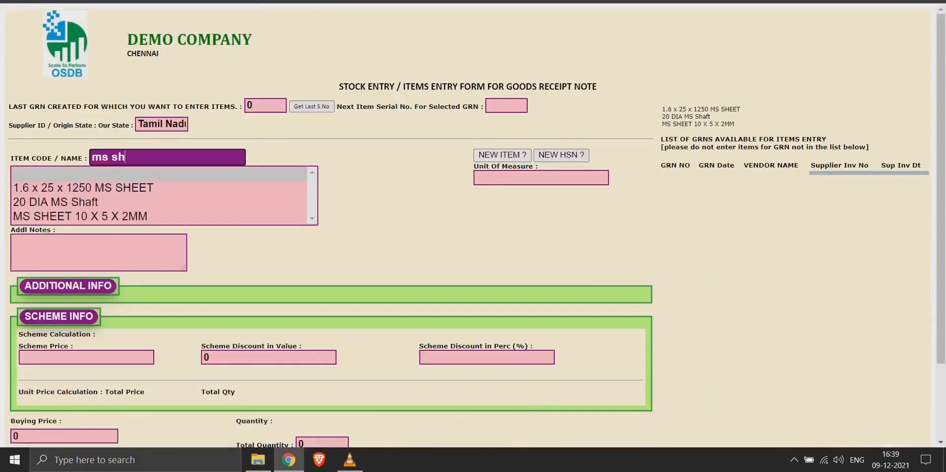
{"action": "key", "text": "Down"}
{"action": "key", "text": "Down"}
{"action": "key", "text": "Down"}
{"action": "key", "text": "Return"}
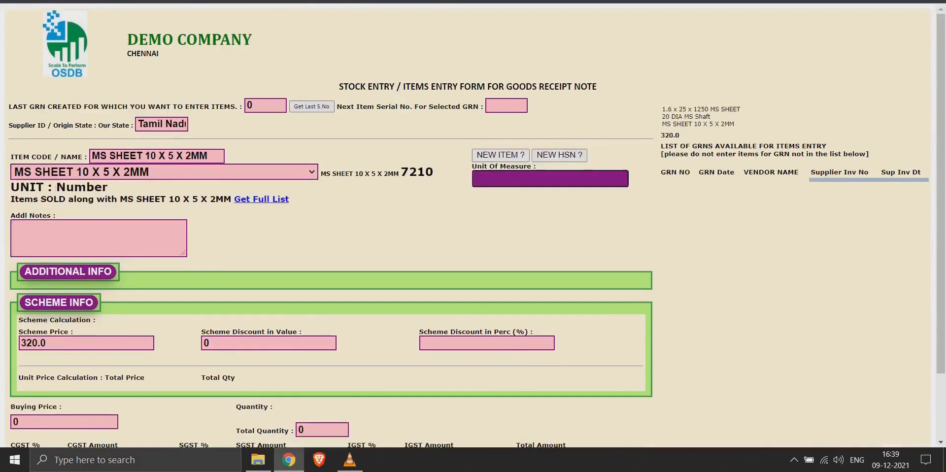
{"action": "key", "text": "Tab"}
{"action": "key", "text": "Tab"}
{"action": "key", "text": "Tab"}
{"action": "key", "text": "Tab"}
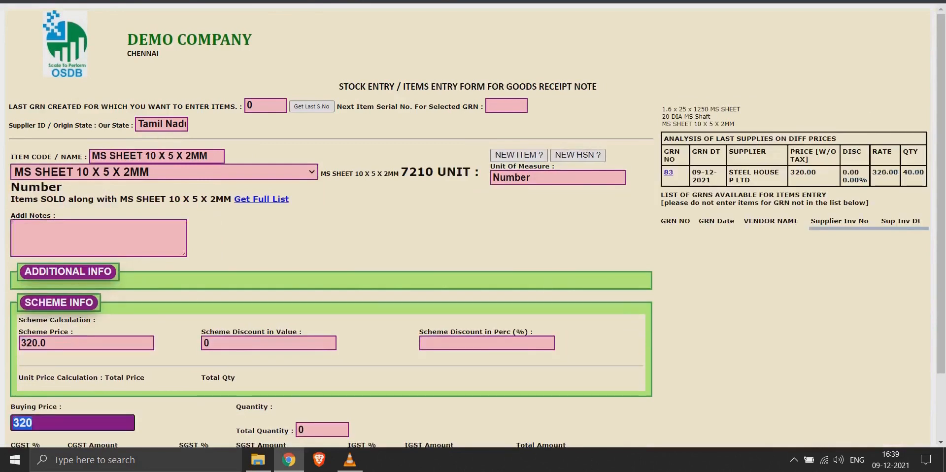
Step: Examine the analysis of last supplies for the MS sheet and its scheme and buying prices
{"action": "left_click_drag", "start_coordinate": [663, 136], "coordinate": [925, 173]}
{"action": "scroll", "coordinate": [473, 227], "scroll_direction": "down", "scroll_amount": 3}
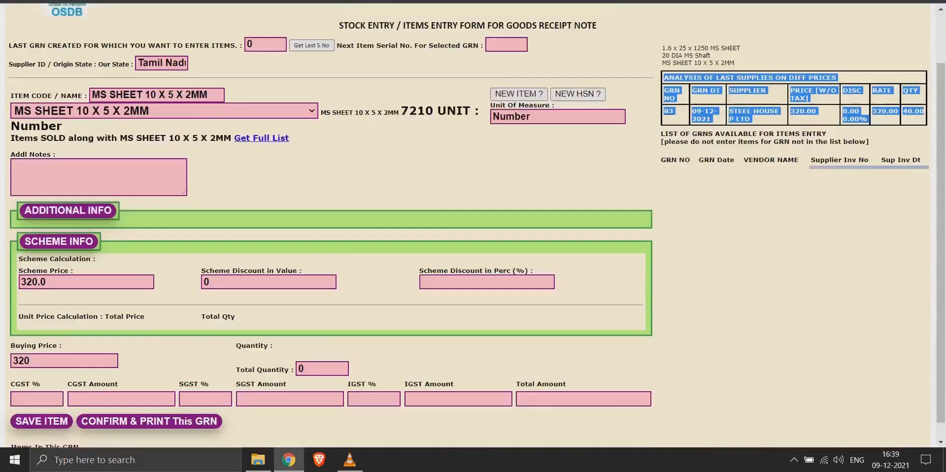
{"action": "left_click", "coordinate": [809, 197]}
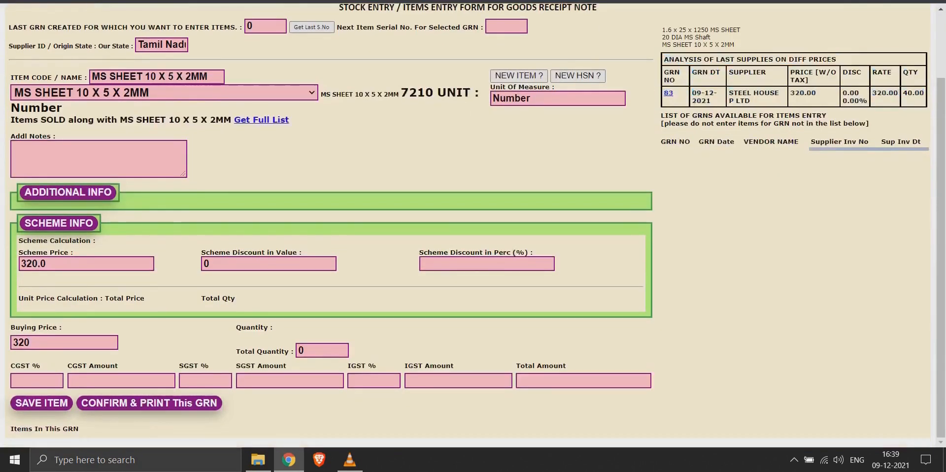
{"action": "left_click", "coordinate": [86, 264]}
{"action": "left_click", "coordinate": [64, 342]}
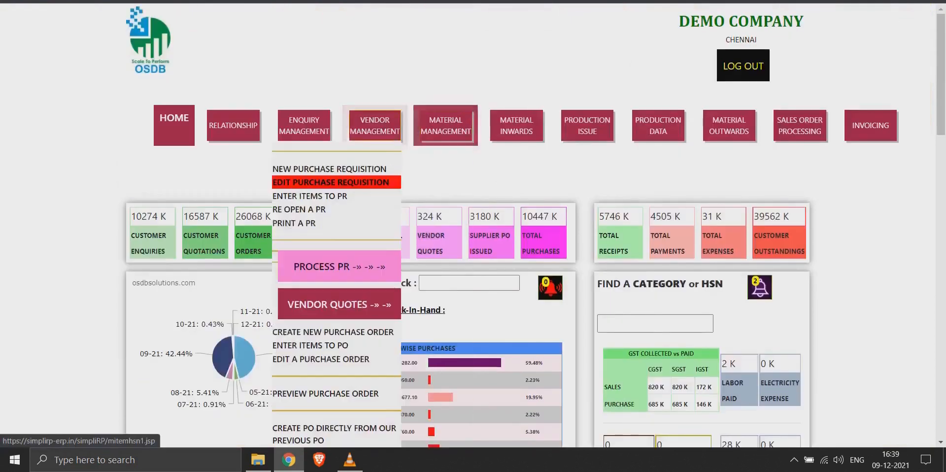
Step: Open the purchase order status form from the vendor management functions
{"action": "mouse_move", "coordinate": [375, 126]}
{"action": "scroll", "coordinate": [375, 126], "scroll_direction": "down", "scroll_amount": 1}
{"action": "scroll", "coordinate": [335, 301], "scroll_direction": "down", "scroll_amount": 3}
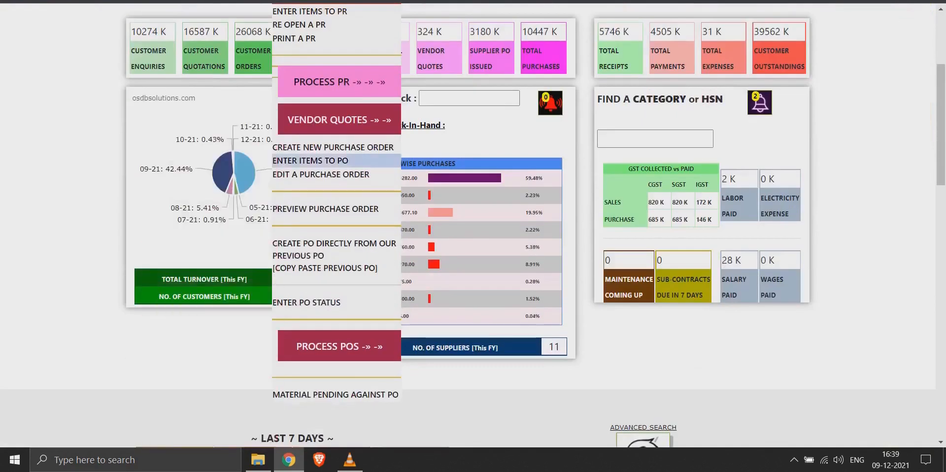
{"action": "left_click", "coordinate": [307, 302]}
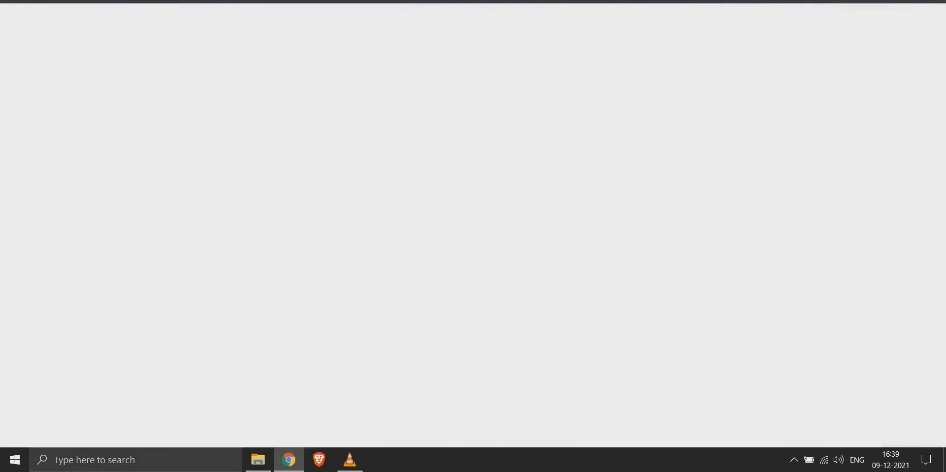
Step: List the purchase orders issued to suppliers from 2021-12-09 to 2021-12-10
{"action": "left_click", "coordinate": [494, 58]}
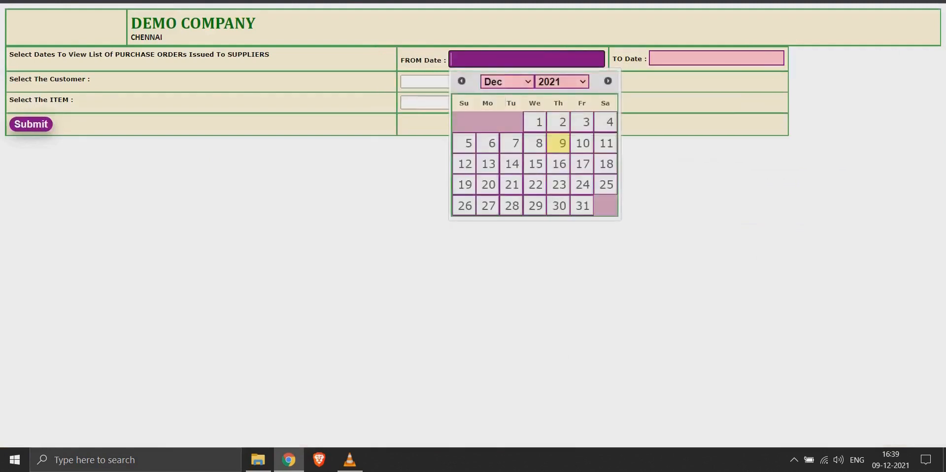
{"action": "left_click", "coordinate": [559, 144]}
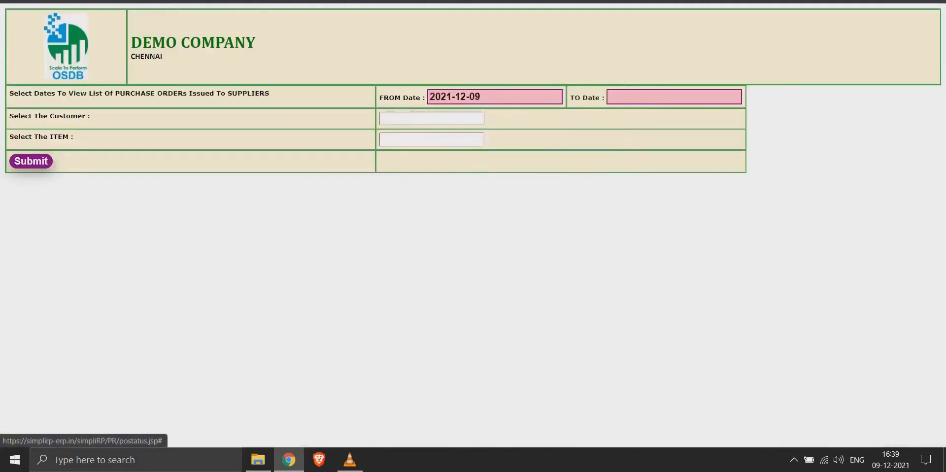
{"action": "left_click", "coordinate": [676, 97]}
{"action": "left_click", "coordinate": [761, 182]}
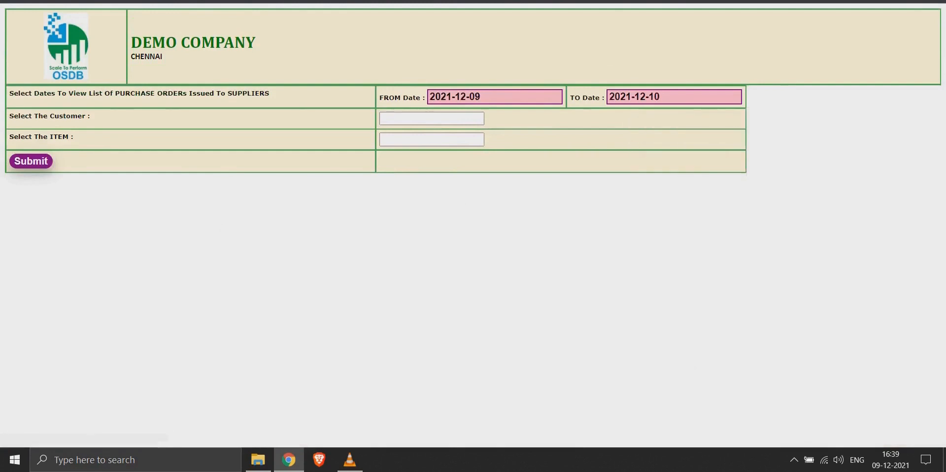
{"action": "left_click", "coordinate": [31, 163]}
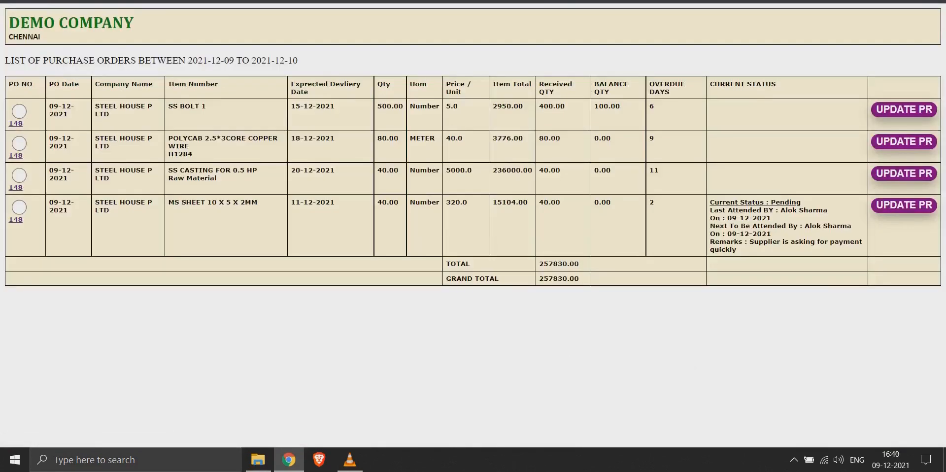
Step: Check the received and balance quantities of SS BOLT 1 on the order, then close the purchase order list
{"action": "double_click", "coordinate": [551, 106]}
{"action": "double_click", "coordinate": [607, 107]}
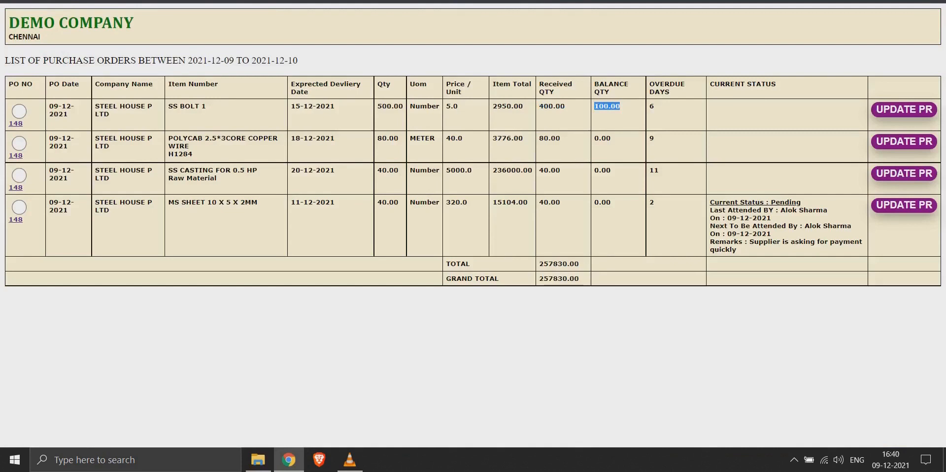
{"action": "left_click", "coordinate": [608, 106]}
{"action": "key", "text": "ctrl+w"}
Step: Open the day book for 09-12-2021 and check the received quantity of SS BOLT 1 in the goods received list
{"action": "scroll", "coordinate": [467, 226], "scroll_direction": "up", "scroll_amount": 2}
{"action": "scroll", "coordinate": [468, 226], "scroll_direction": "down", "scroll_amount": 8}
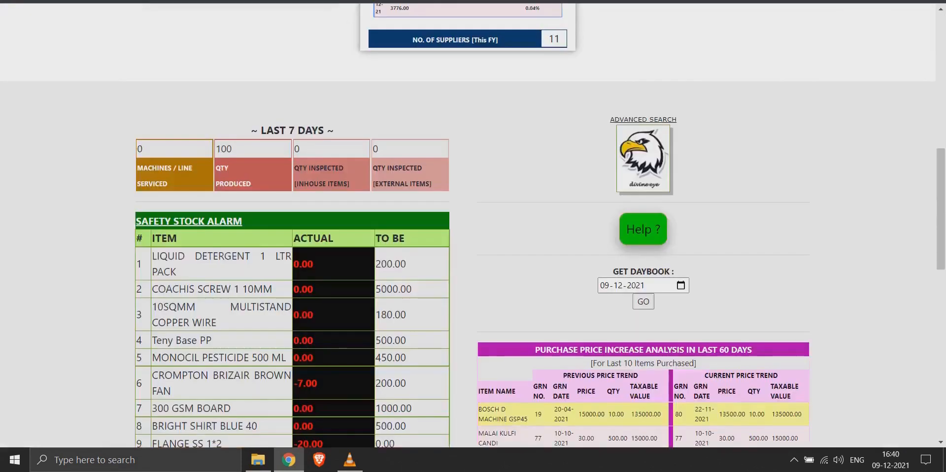
{"action": "left_click", "coordinate": [650, 300]}
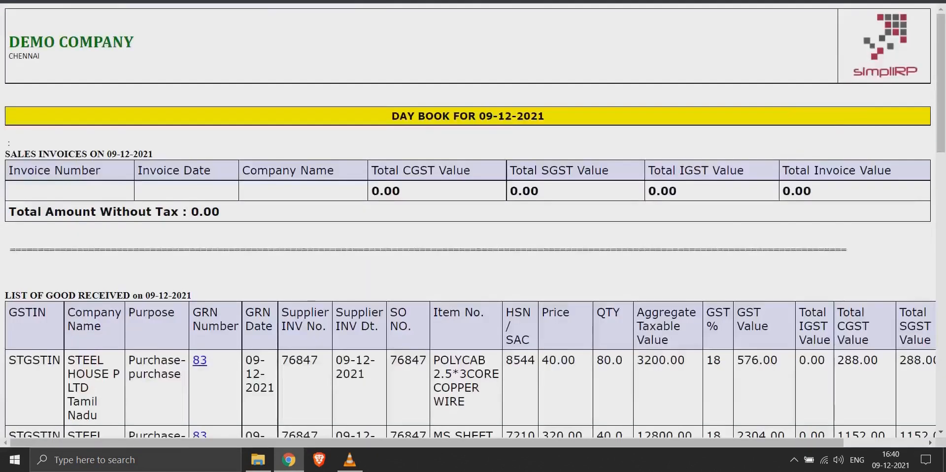
{"action": "scroll", "coordinate": [473, 222], "scroll_direction": "down", "scroll_amount": 8}
{"action": "scroll", "coordinate": [473, 221], "scroll_direction": "up", "scroll_amount": 3}
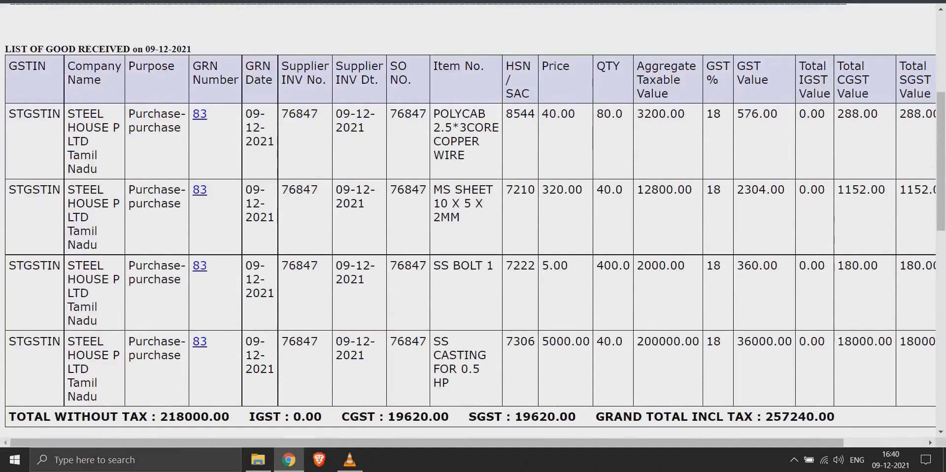
{"action": "left_click_drag", "start_coordinate": [494, 266], "coordinate": [434, 266]}
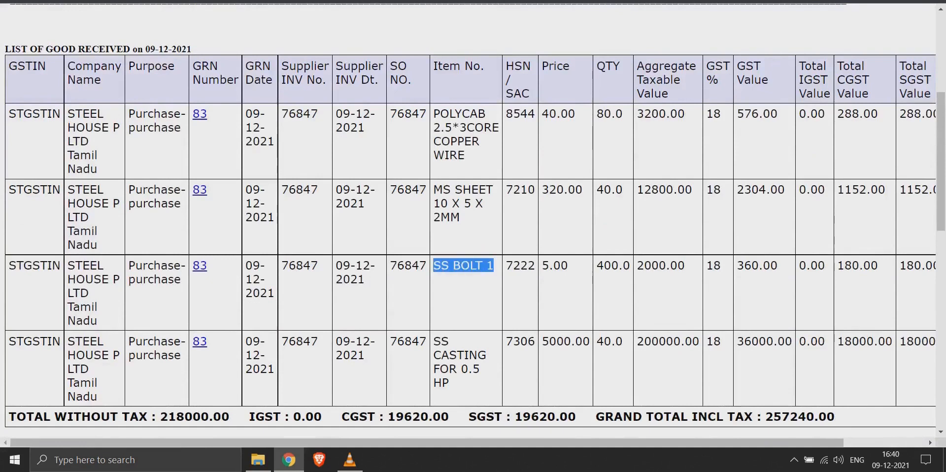
{"action": "double_click", "coordinate": [614, 266]}
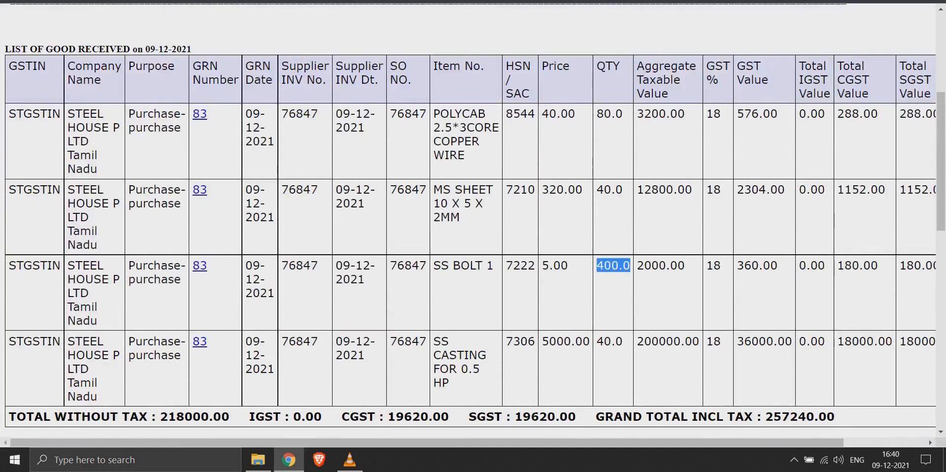
Step: Return to the purchase order list and check the received and balance quantities of SS BOLT 1 and the MS sheet
{"action": "key", "text": "ctrl+Tab"}
{"action": "double_click", "coordinate": [541, 106]}
{"action": "left_click", "coordinate": [541, 106]}
{"action": "left_click_drag", "start_coordinate": [621, 107], "coordinate": [595, 106]}
{"action": "left_click_drag", "start_coordinate": [561, 203], "coordinate": [539, 202]}
{"action": "left_click", "coordinate": [539, 203]}
{"action": "left_click_drag", "start_coordinate": [611, 203], "coordinate": [594, 202]}
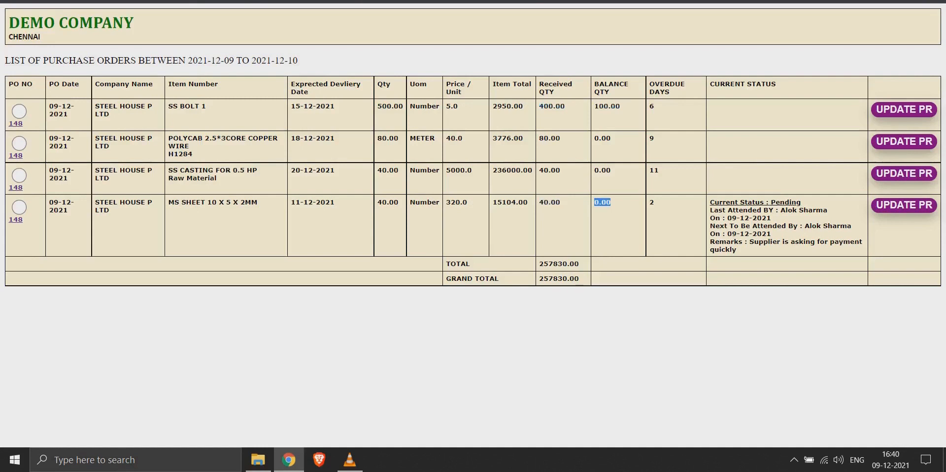
Step: Start a status update for the SS BOLT 1 order line with meeting and next meeting dates of 2021-12-09
{"action": "left_click", "coordinate": [904, 110]}
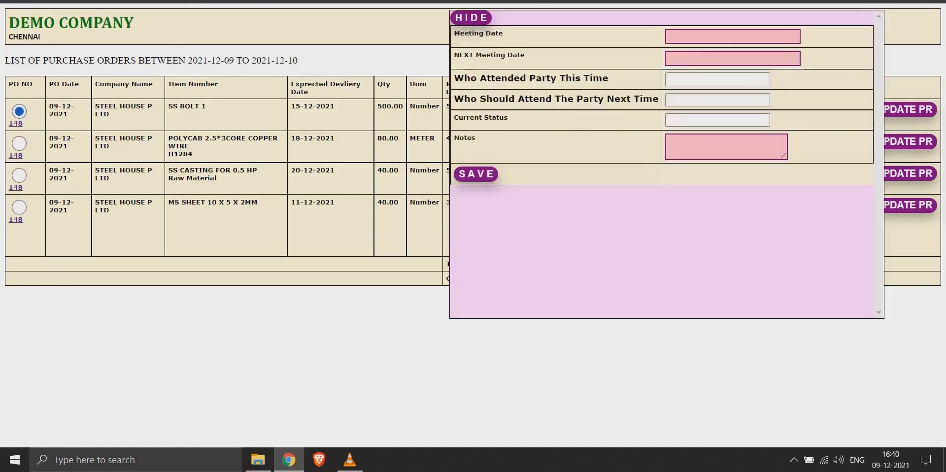
{"action": "left_click", "coordinate": [743, 37]}
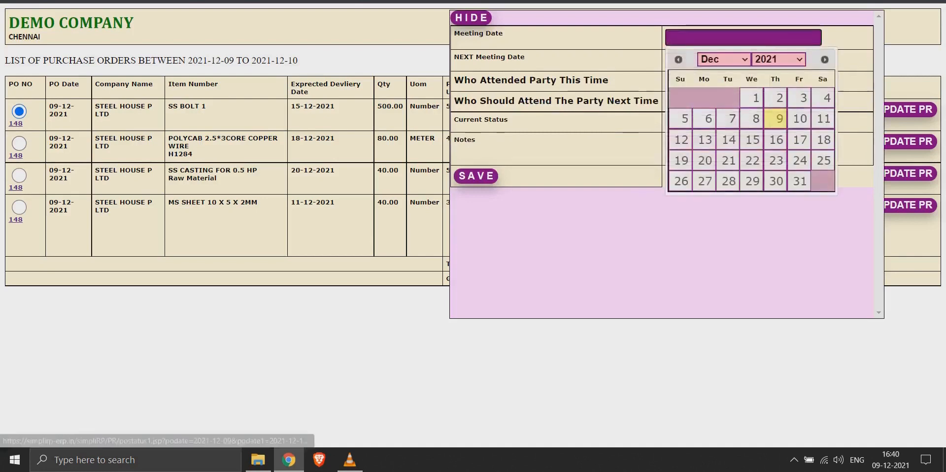
{"action": "left_click", "coordinate": [776, 118]}
{"action": "left_click", "coordinate": [733, 60]}
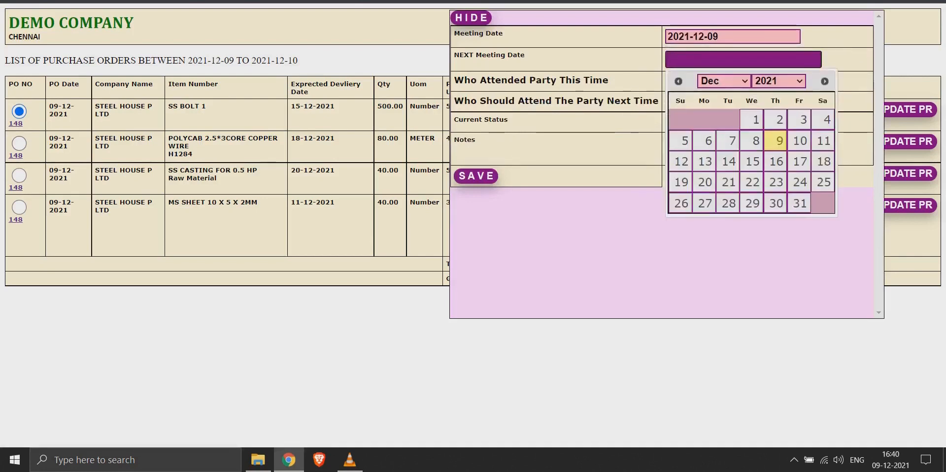
{"action": "left_click", "coordinate": [776, 141]}
Step: Enter the same employee's ID as current and next attendee, and set the current status to Pending
{"action": "left_click", "coordinate": [717, 79]}
{"action": "type", "text": "42"}
{"action": "key", "text": "Tab"}
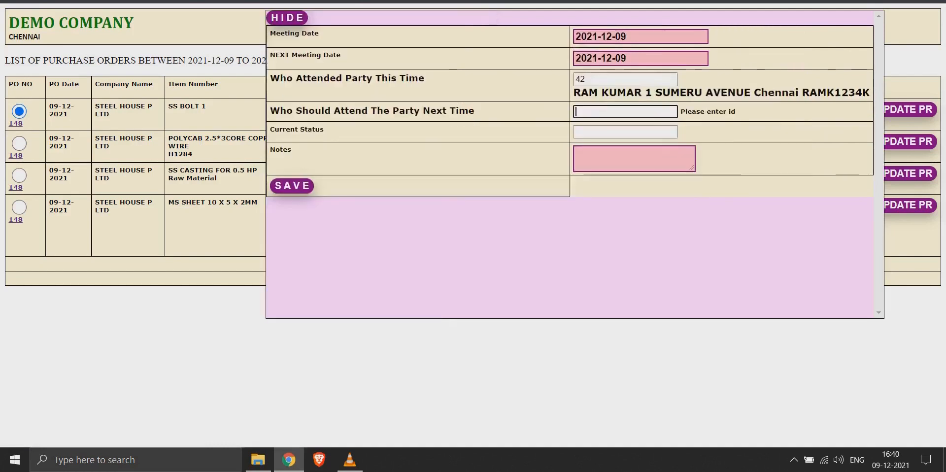
{"action": "type", "text": "ram"}
{"action": "key", "text": "Tab"}
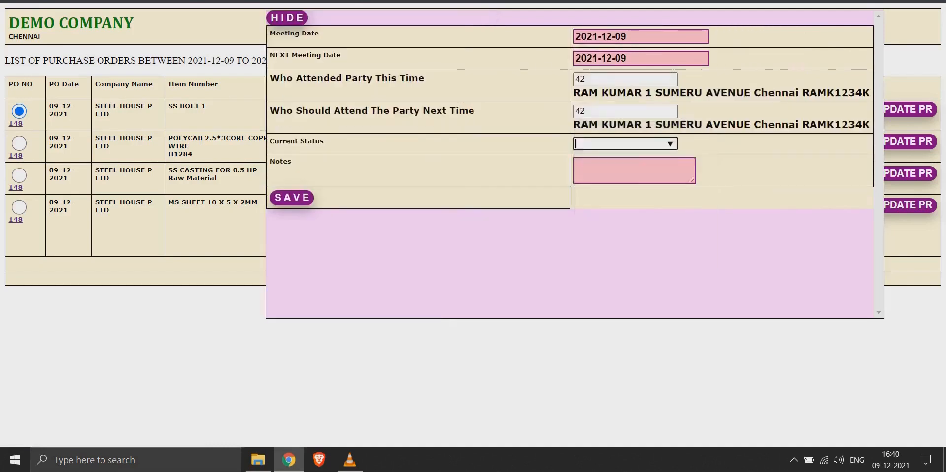
{"action": "key", "text": "Down"}
{"action": "key", "text": "Down"}
{"action": "key", "text": "Down"}
{"action": "key", "text": "Tab"}
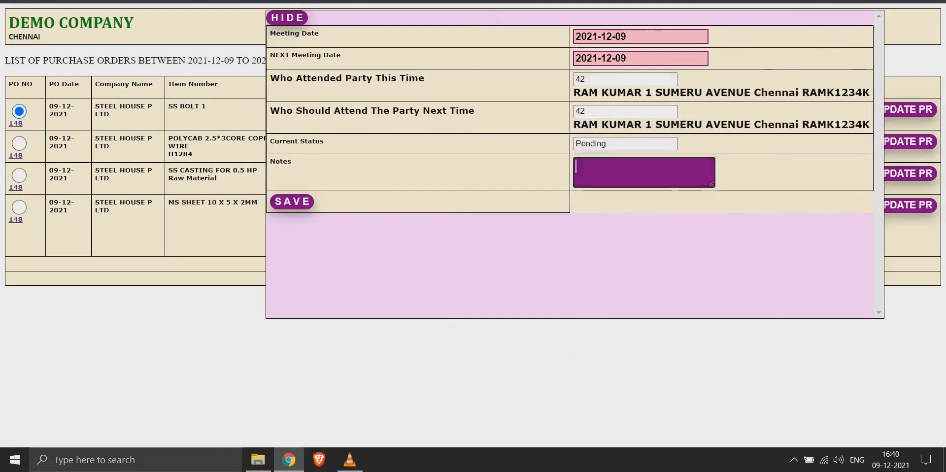
Step: Add the note "Balance Material will be supplied tomorrow", save the status update and review the recorded status
{"action": "type", "text": "Material will be"}
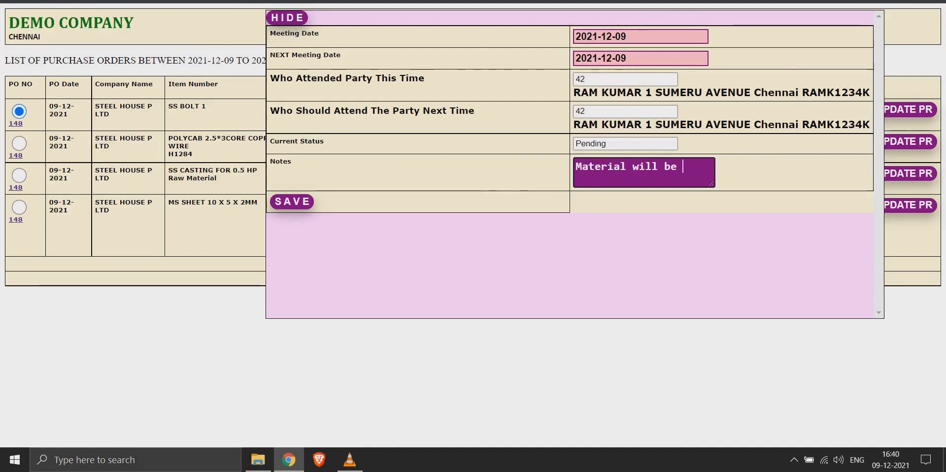
{"action": "key", "text": "Home"}
{"action": "type", "text": "Balance"}
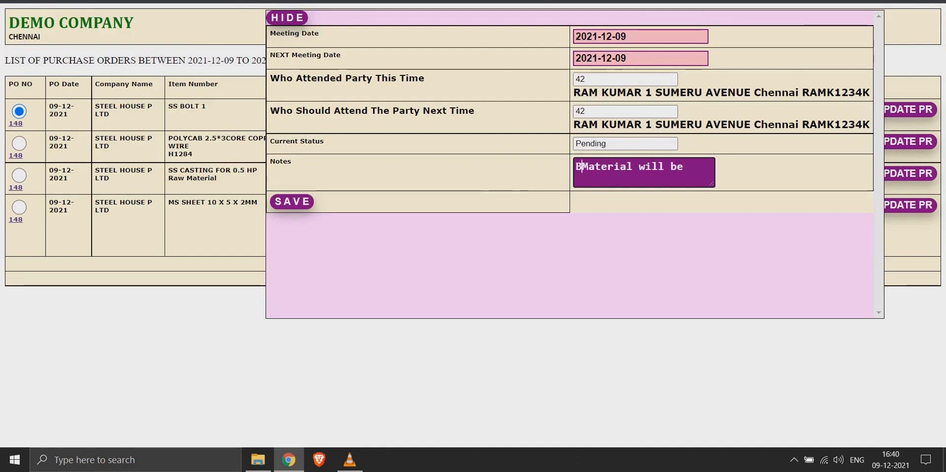
{"action": "key", "text": "End"}
{"action": "type", "text": "supplied tomorrow"}
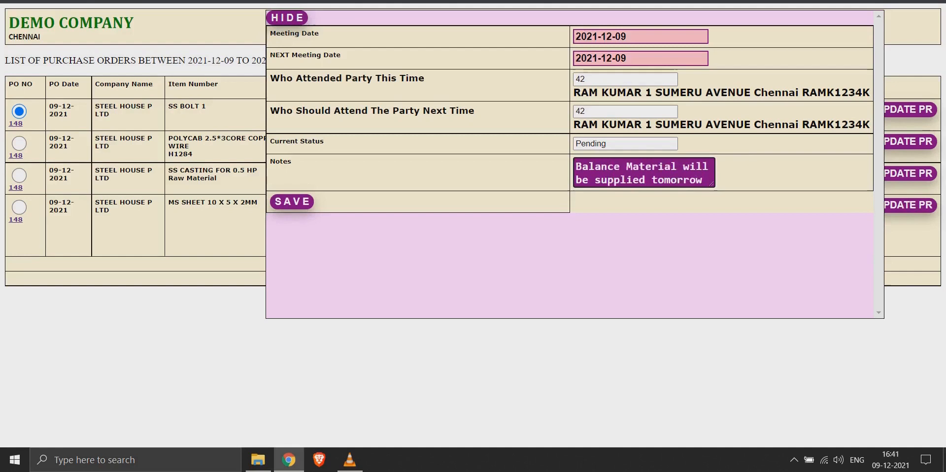
{"action": "key", "text": "Tab"}
{"action": "key", "text": "Return"}
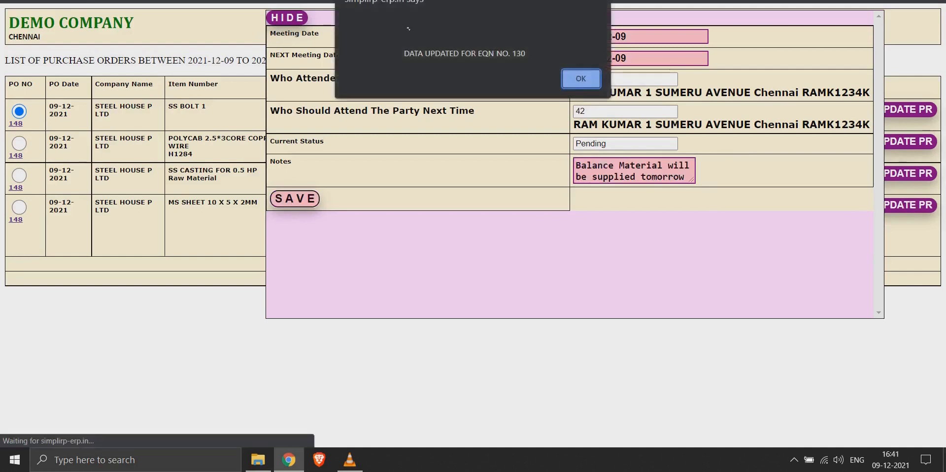
{"action": "key", "text": "Return"}
{"action": "left_click_drag", "start_coordinate": [737, 154], "coordinate": [700, 106]}
{"action": "left_click", "coordinate": [700, 105]}
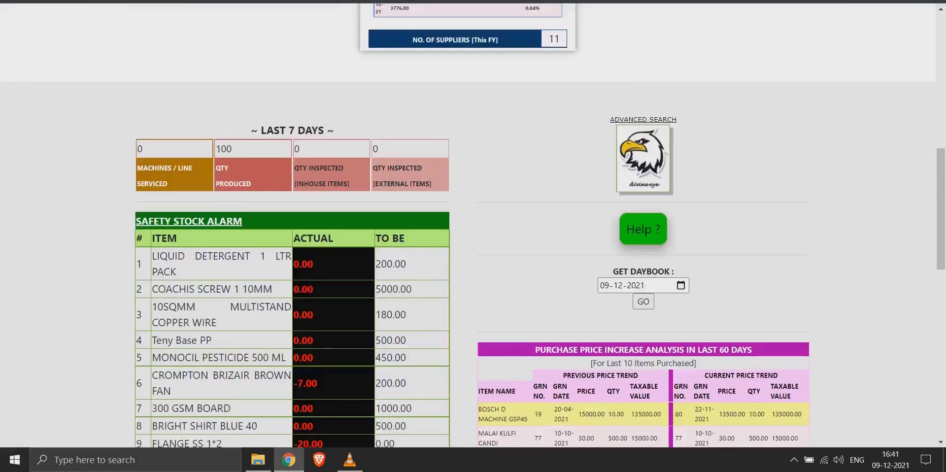
Step: Open the Party Wise Purchases report from the GRN reports on the dashboard
{"action": "scroll", "coordinate": [493, 237], "scroll_direction": "down", "scroll_amount": 12}
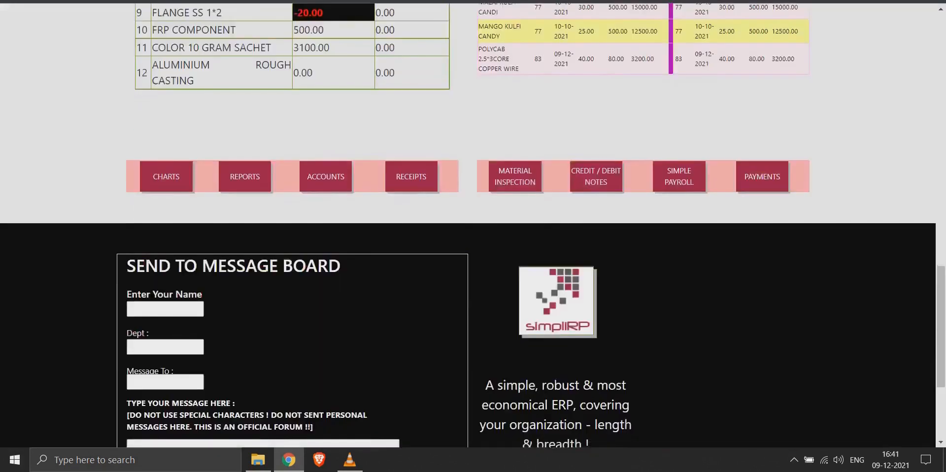
{"action": "scroll", "coordinate": [493, 236], "scroll_direction": "up", "scroll_amount": 4}
{"action": "scroll", "coordinate": [492, 236], "scroll_direction": "down", "scroll_amount": 2}
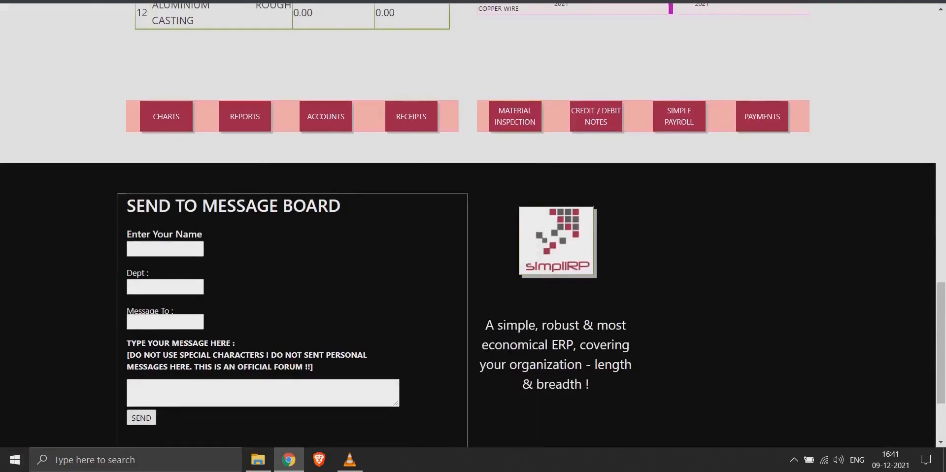
{"action": "mouse_move", "coordinate": [245, 118]}
{"action": "scroll", "coordinate": [246, 123], "scroll_direction": "down", "scroll_amount": 2}
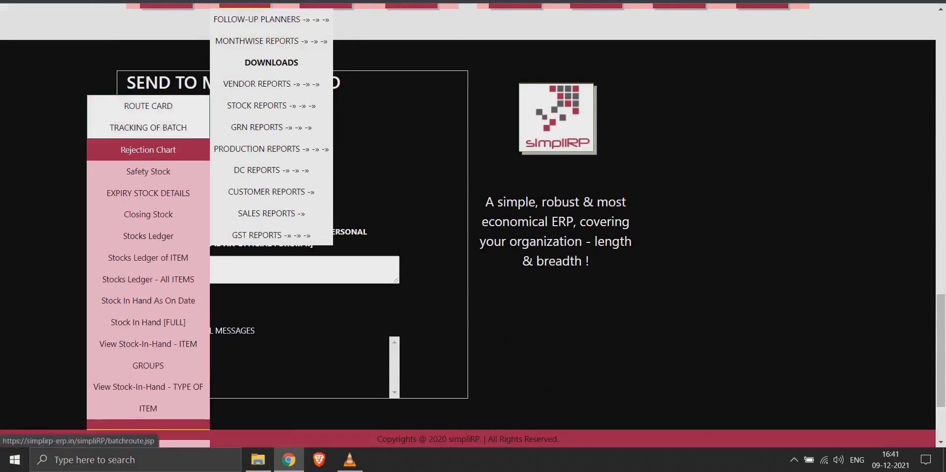
{"action": "scroll", "coordinate": [147, 123], "scroll_direction": "down", "scroll_amount": 2}
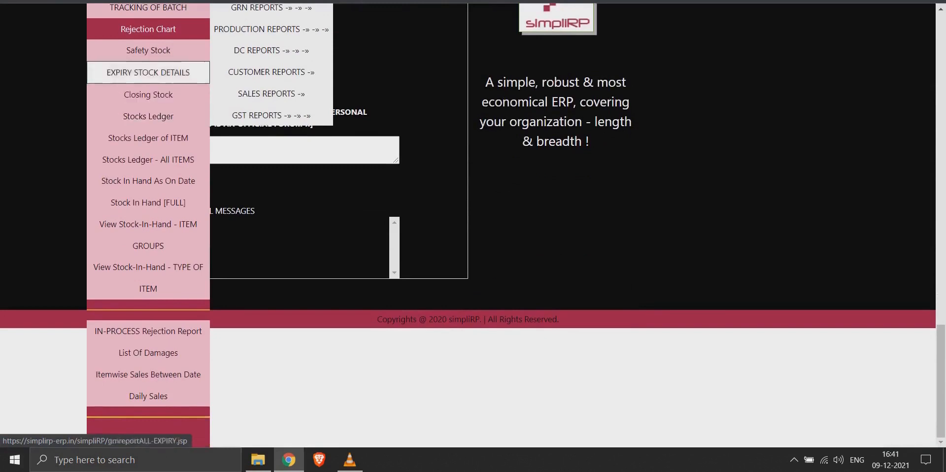
{"action": "scroll", "coordinate": [148, 148], "scroll_direction": "up", "scroll_amount": 2}
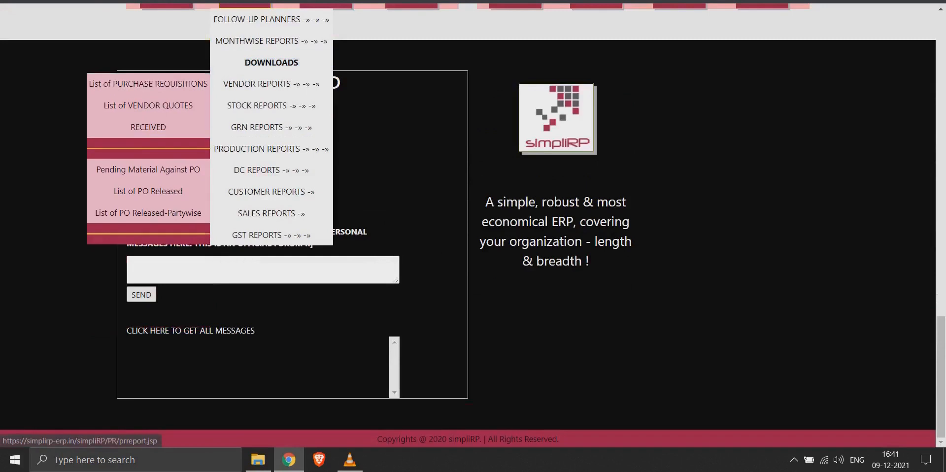
{"action": "mouse_move", "coordinate": [271, 127]}
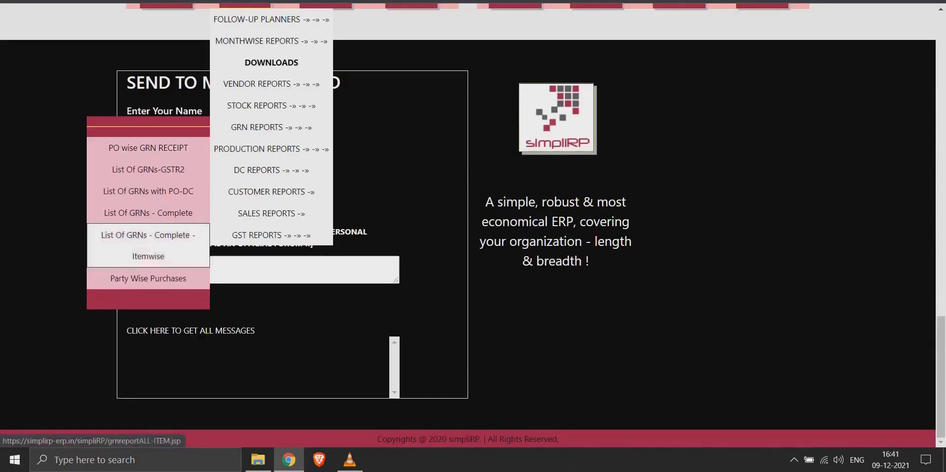
{"action": "left_click", "coordinate": [148, 278]}
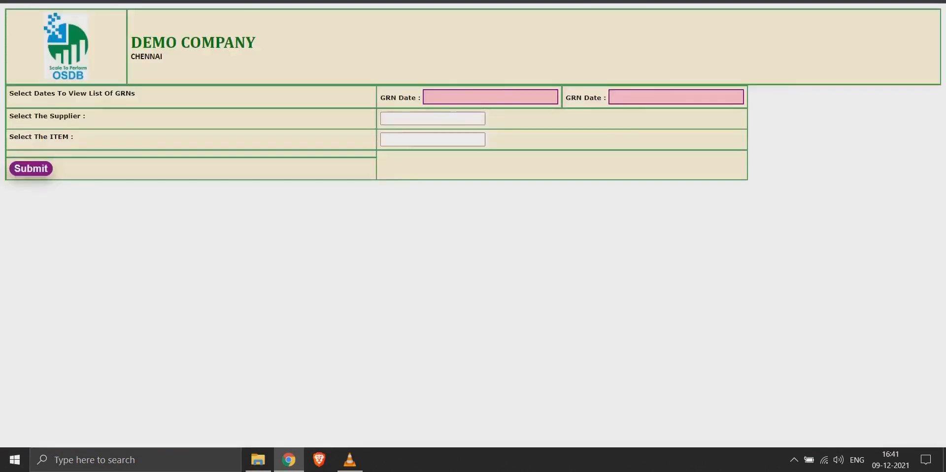
Step: List the goods received from all suppliers between 2021-12-01 and 2021-12-10, then close the report
{"action": "left_click", "coordinate": [532, 158]}
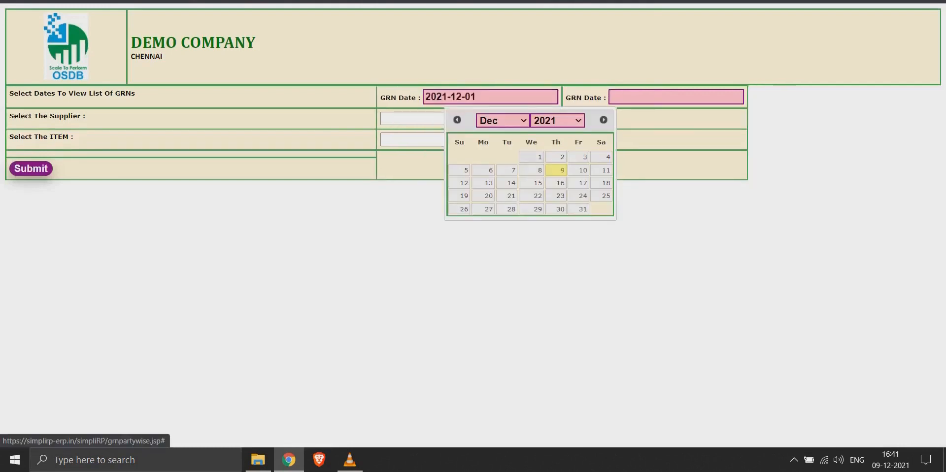
{"action": "left_click", "coordinate": [685, 98]}
{"action": "left_click", "coordinate": [768, 170]}
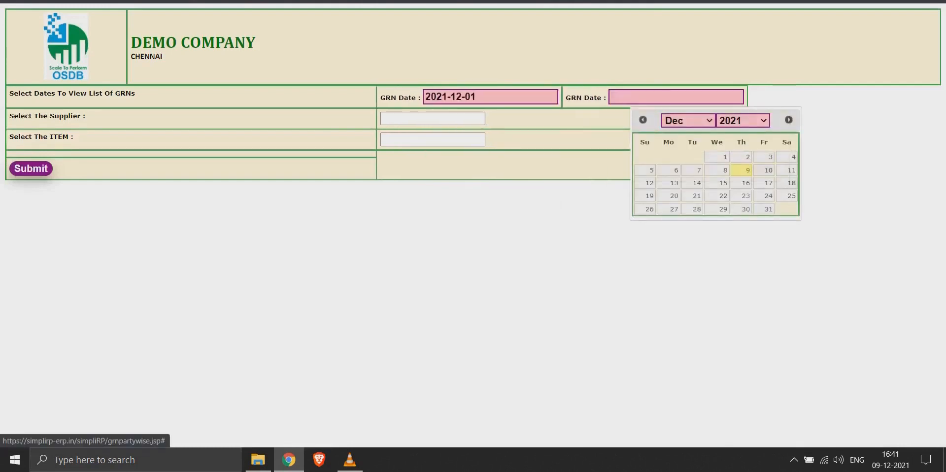
{"action": "left_click", "coordinate": [33, 169]}
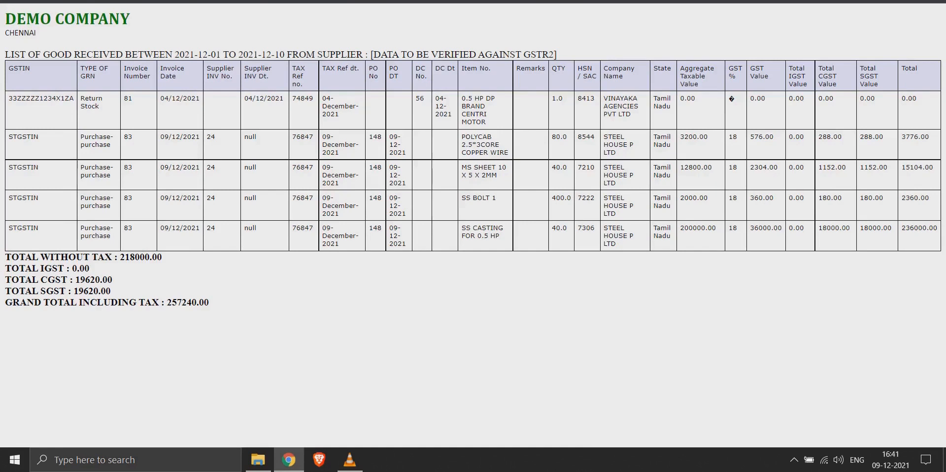
{"action": "key", "text": "ctrl+w"}
Step: Open the project list from the dashboard's reports
{"action": "scroll", "coordinate": [468, 225], "scroll_direction": "up", "scroll_amount": 16}
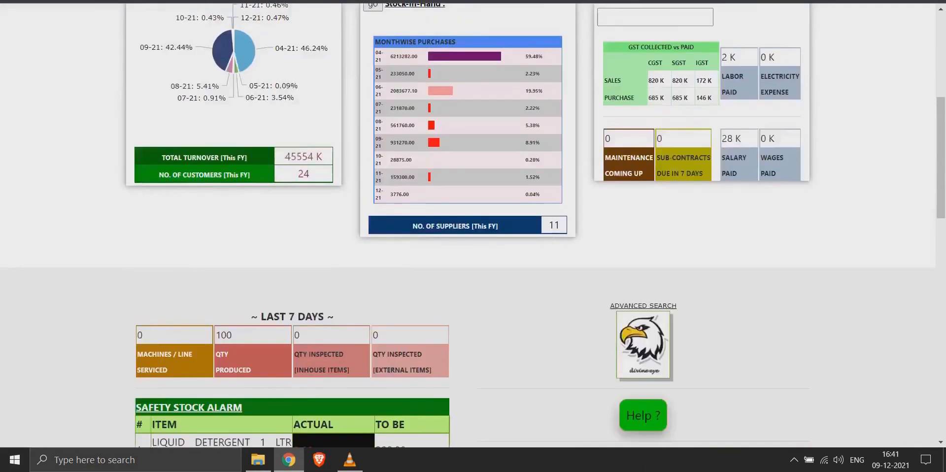
{"action": "scroll", "coordinate": [468, 225], "scroll_direction": "up", "scroll_amount": 3}
{"action": "scroll", "coordinate": [468, 225], "scroll_direction": "down", "scroll_amount": 15}
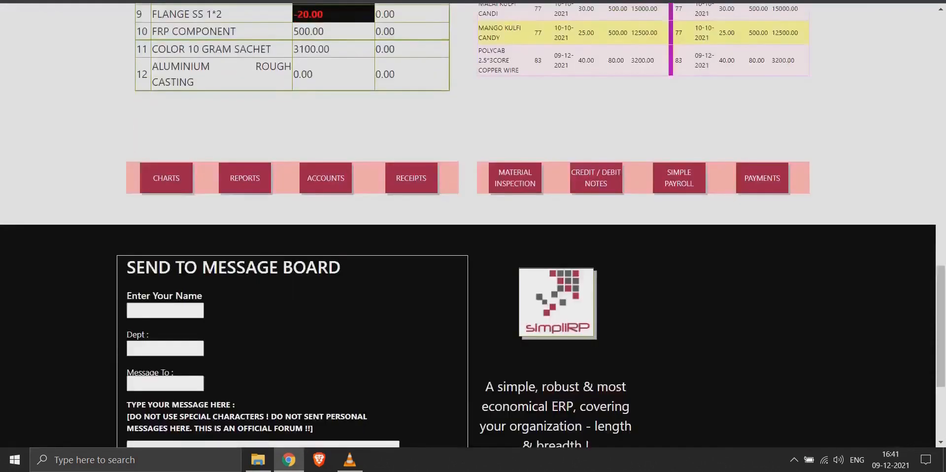
{"action": "scroll", "coordinate": [468, 225], "scroll_direction": "down", "scroll_amount": 3}
{"action": "scroll", "coordinate": [468, 226], "scroll_direction": "up", "scroll_amount": 2}
{"action": "scroll", "coordinate": [245, 117], "scroll_direction": "down", "scroll_amount": 1}
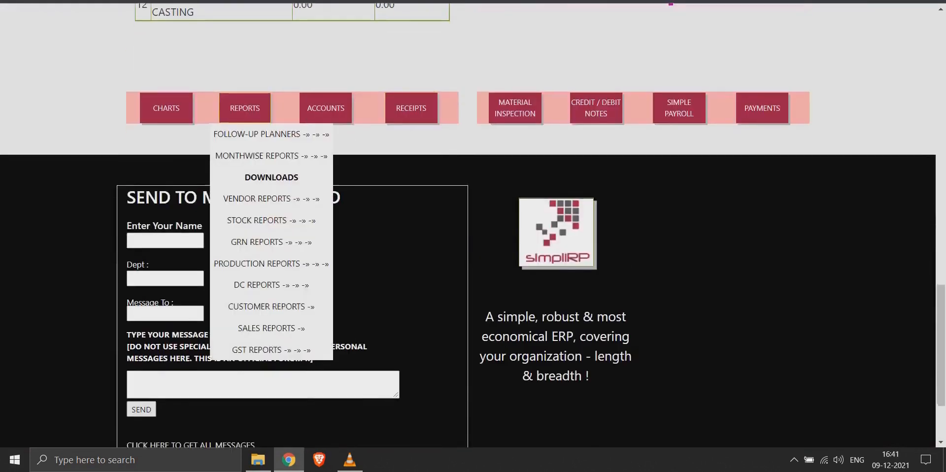
{"action": "scroll", "coordinate": [251, 126], "scroll_direction": "down", "scroll_amount": 3}
{"action": "mouse_move", "coordinate": [256, 214]}
{"action": "left_click", "coordinate": [148, 375]}
Step: Select the ARTIC INTERNATIONAL LTD project dated 08-12-2021 and confirm it to open its status report
{"action": "scroll", "coordinate": [468, 225], "scroll_direction": "down", "scroll_amount": 6}
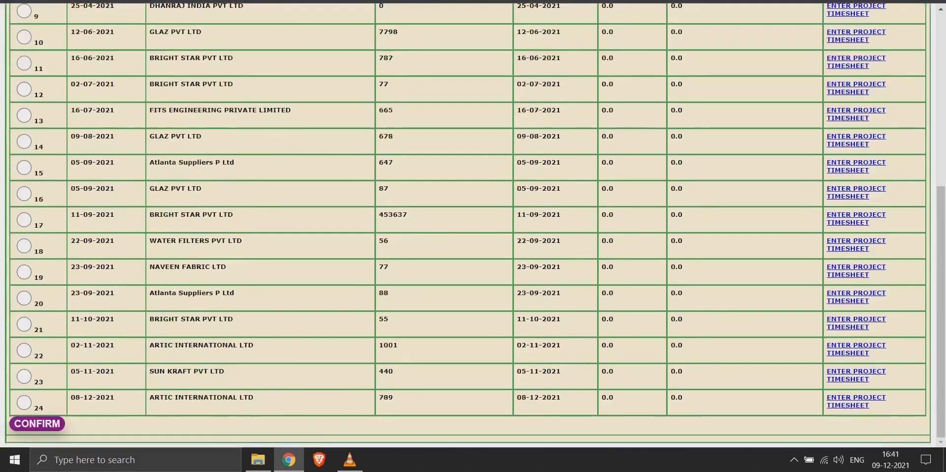
{"action": "left_click", "coordinate": [24, 403]}
{"action": "left_click", "coordinate": [38, 424]}
{"action": "key", "text": "Return"}
Step: Examine the project's purchase order status and the total purchase value of its goods receipt notes
{"action": "scroll", "coordinate": [468, 225], "scroll_direction": "down", "scroll_amount": 7}
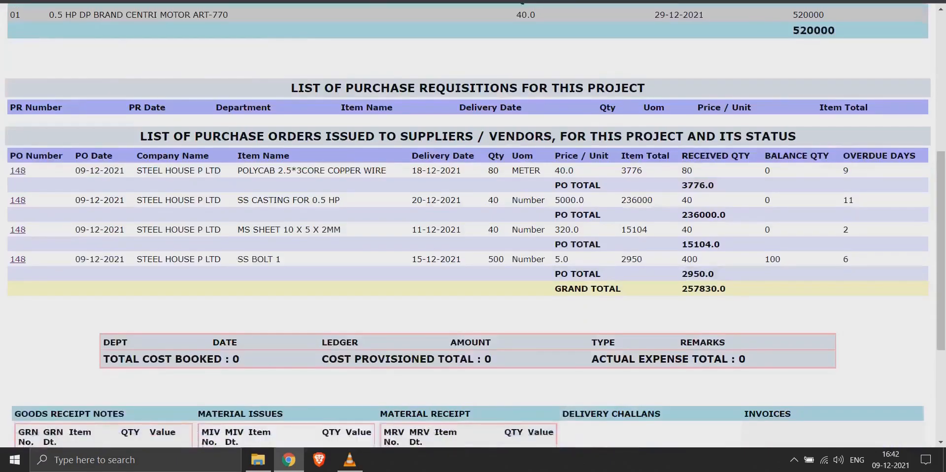
{"action": "scroll", "coordinate": [468, 225], "scroll_direction": "down", "scroll_amount": 4}
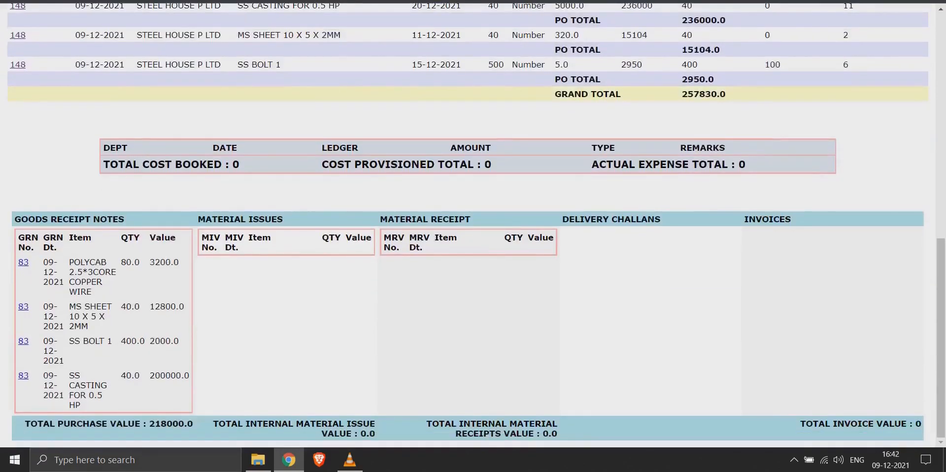
{"action": "left_click_drag", "start_coordinate": [193, 423], "coordinate": [149, 424]}
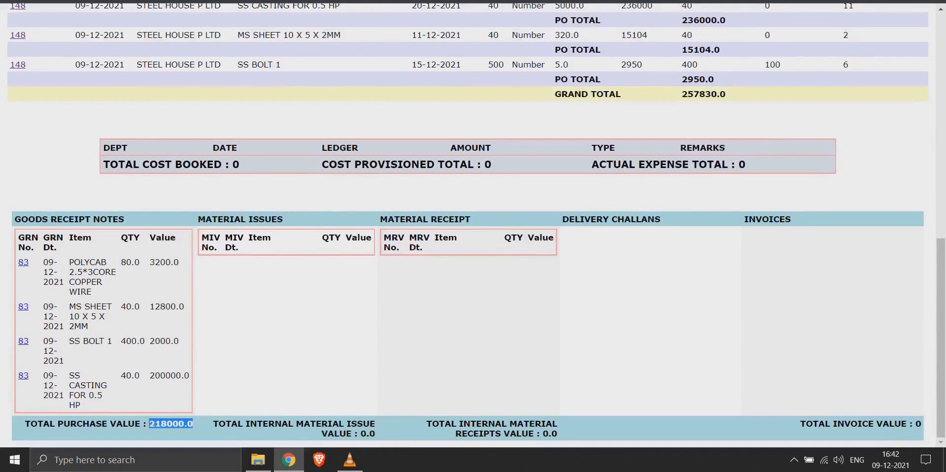
{"action": "left_click", "coordinate": [150, 424]}
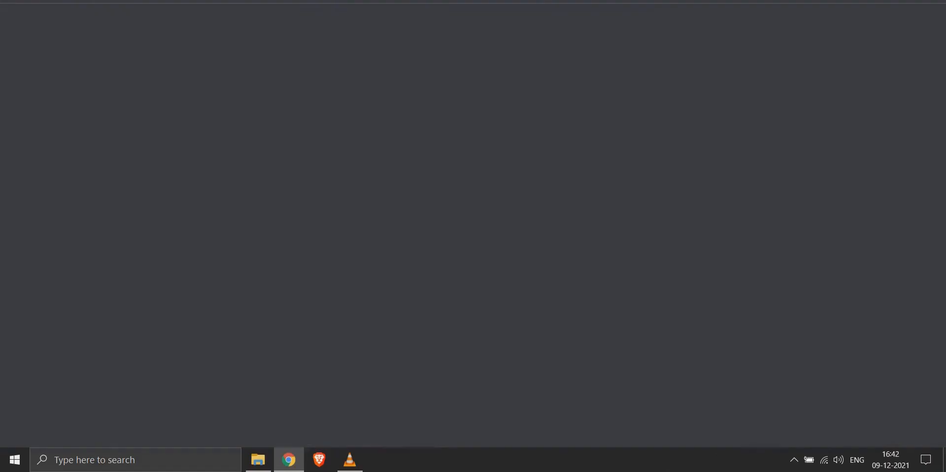
Step: View the goods receipt note linked to SS CASTING FOR 0.5 HP, close it, and check the project's receipt values and SS BOLT 1 balance quantity
{"action": "left_click", "coordinate": [23, 375]}
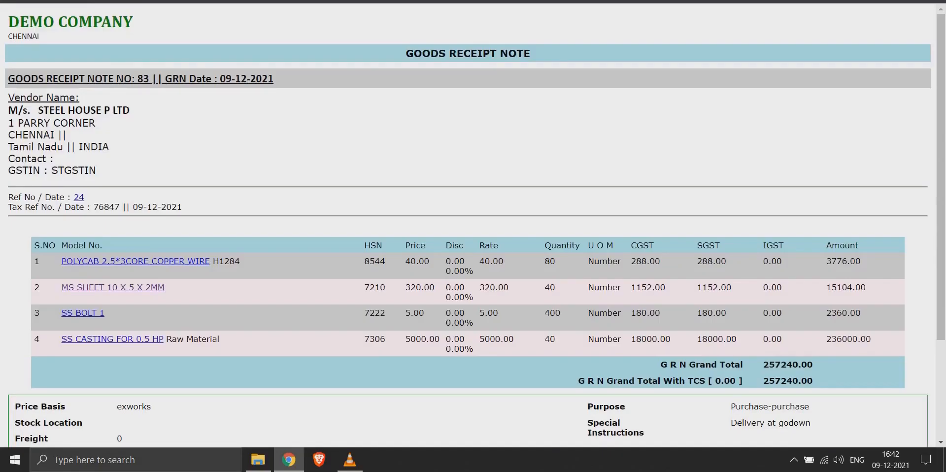
{"action": "key", "text": "ctrl+w"}
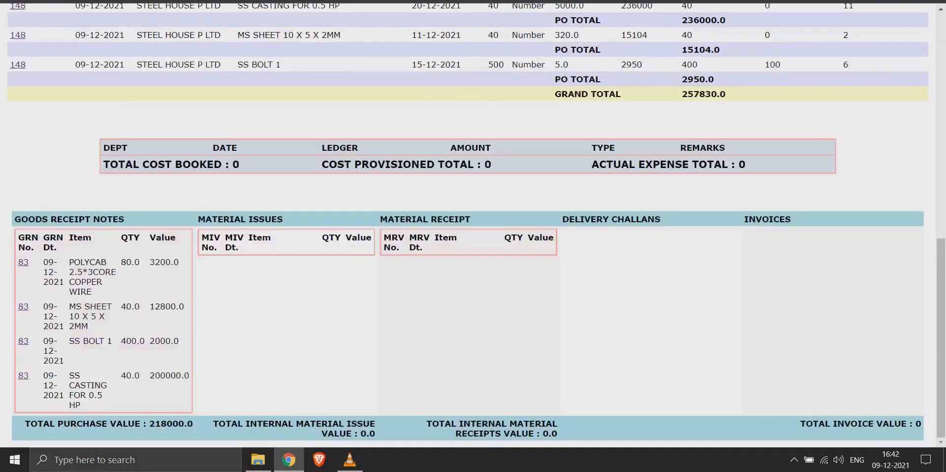
{"action": "left_click_drag", "start_coordinate": [189, 375], "coordinate": [149, 375]}
{"action": "left_click_drag", "start_coordinate": [174, 341], "coordinate": [150, 341]}
{"action": "left_click", "coordinate": [183, 306]}
{"action": "scroll", "coordinate": [473, 222], "scroll_direction": "up", "scroll_amount": 3}
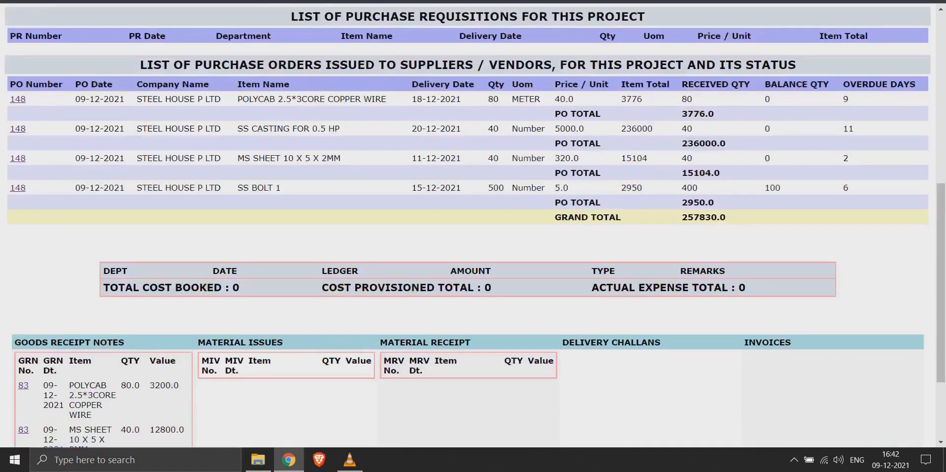
{"action": "double_click", "coordinate": [773, 188]}
Step: Return to the dashboard and examine the previous and current prices in the purchase price increase analysis for the last 60 days
{"action": "scroll", "coordinate": [473, 222], "scroll_direction": "up", "scroll_amount": 8}
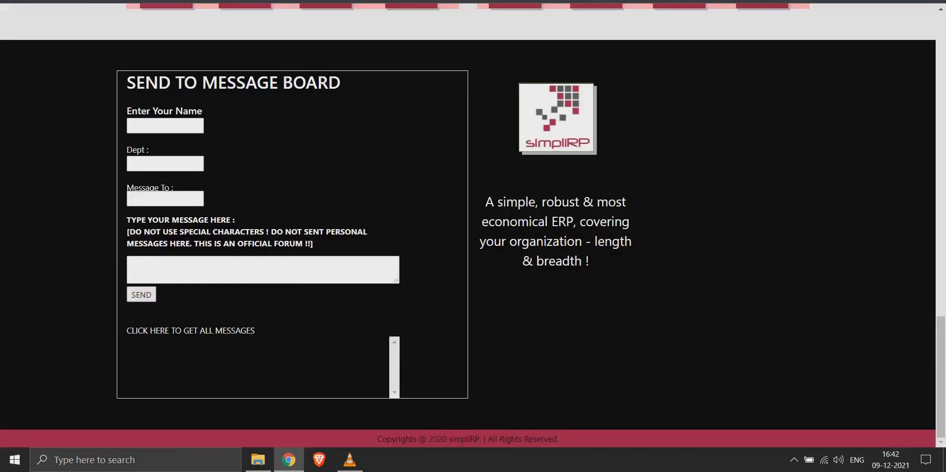
{"action": "scroll", "coordinate": [473, 222], "scroll_direction": "up", "scroll_amount": 8}
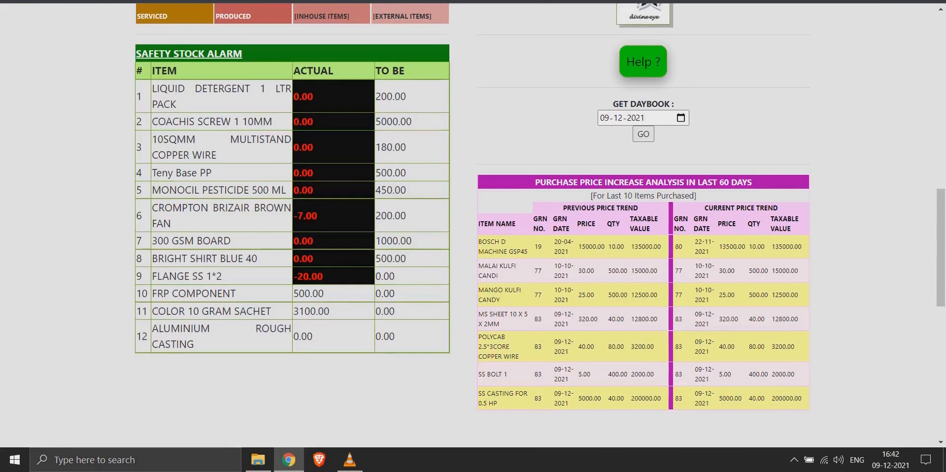
{"action": "left_click_drag", "start_coordinate": [605, 246], "coordinate": [578, 247]}
{"action": "left_click_drag", "start_coordinate": [746, 246], "coordinate": [718, 246]}
{"action": "left_click_drag", "start_coordinate": [752, 182], "coordinate": [570, 183]}
{"action": "left_click", "coordinate": [753, 182]}
{"action": "left_click_drag", "start_coordinate": [753, 183], "coordinate": [535, 182]}
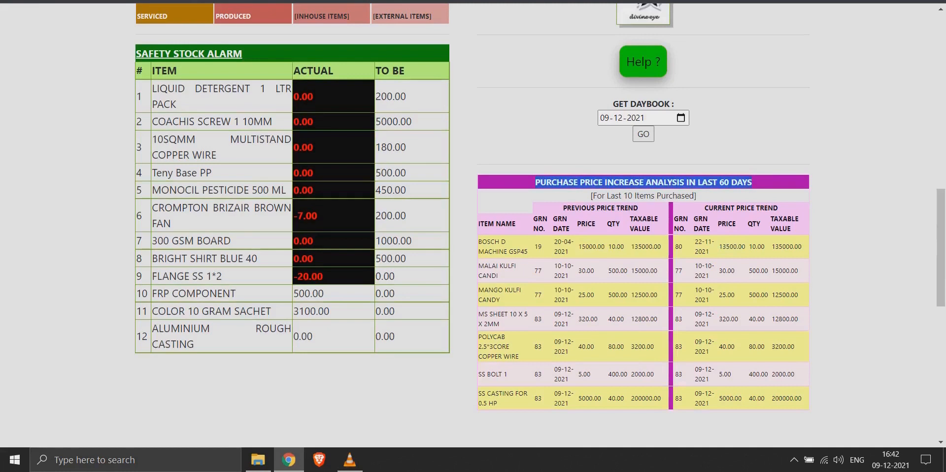
{"action": "left_click", "coordinate": [535, 182]}
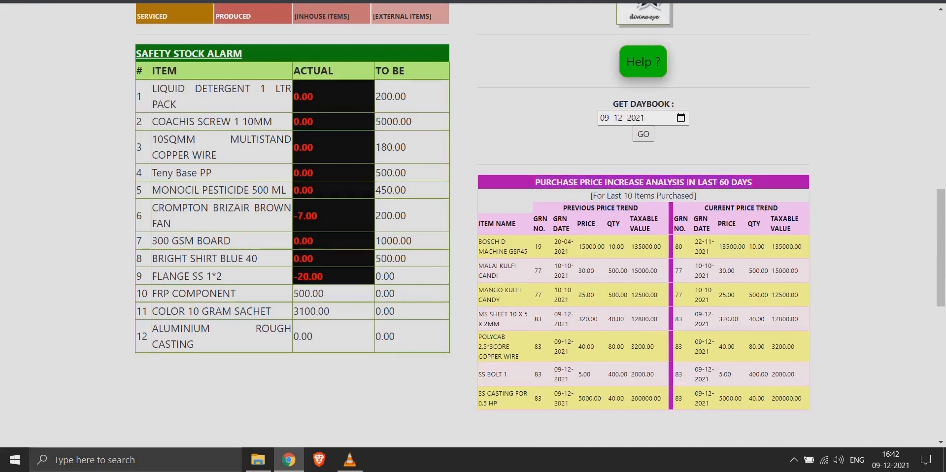
Step: Examine the dashboard's supplier PO issued and total purchases figures and the monthwise purchases table
{"action": "scroll", "coordinate": [473, 221], "scroll_direction": "down", "scroll_amount": 1}
{"action": "scroll", "coordinate": [473, 222], "scroll_direction": "down", "scroll_amount": 1}
{"action": "scroll", "coordinate": [473, 222], "scroll_direction": "up", "scroll_amount": 7}
{"action": "scroll", "coordinate": [474, 221], "scroll_direction": "up", "scroll_amount": 3}
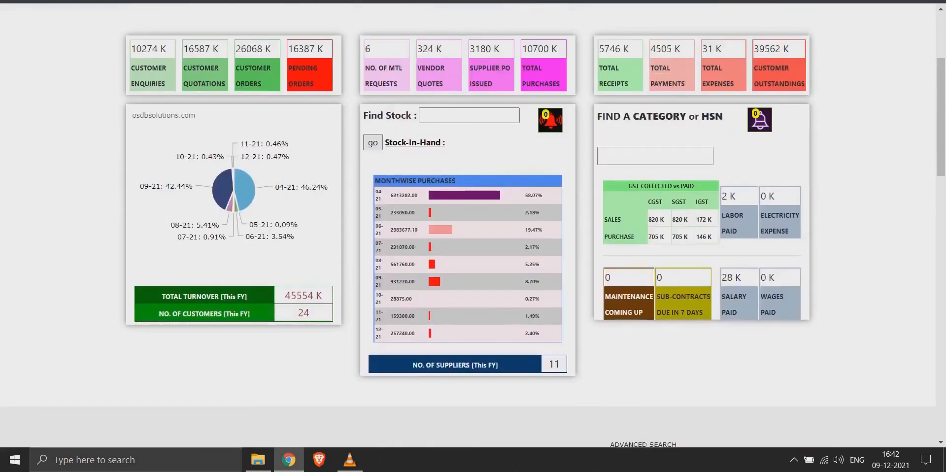
{"action": "left_click_drag", "start_coordinate": [499, 49], "coordinate": [443, 49]}
{"action": "left_click", "coordinate": [504, 49]}
{"action": "left_click_drag", "start_coordinate": [501, 49], "coordinate": [469, 49]}
{"action": "left_click_drag", "start_coordinate": [560, 49], "coordinate": [522, 49]}
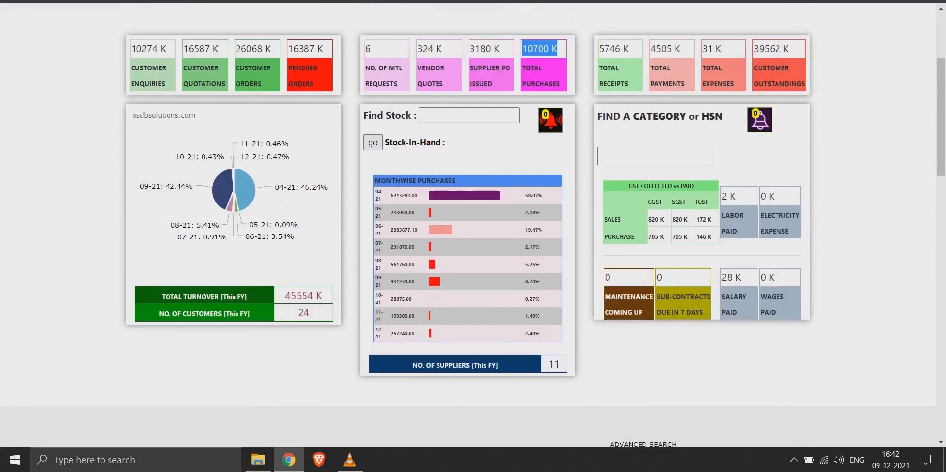
{"action": "left_click", "coordinate": [541, 50]}
{"action": "left_click_drag", "start_coordinate": [374, 181], "coordinate": [539, 334]}
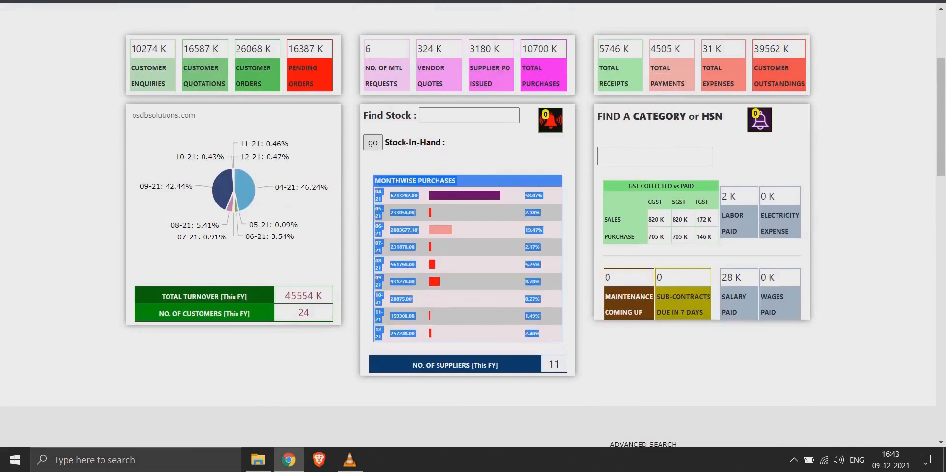